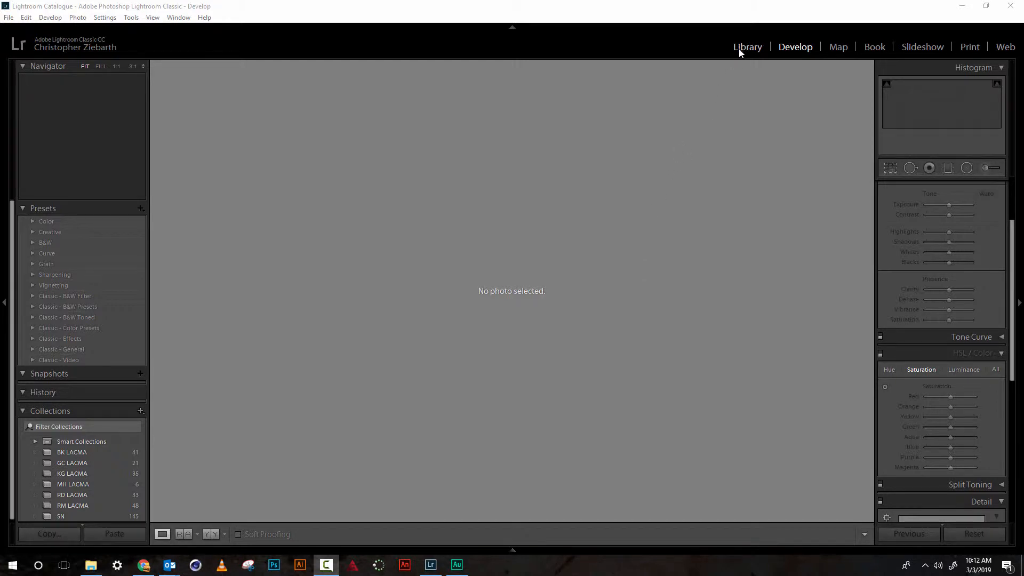
# Collapse the module picker and bring it back into view
pyautogui.click(511, 38)
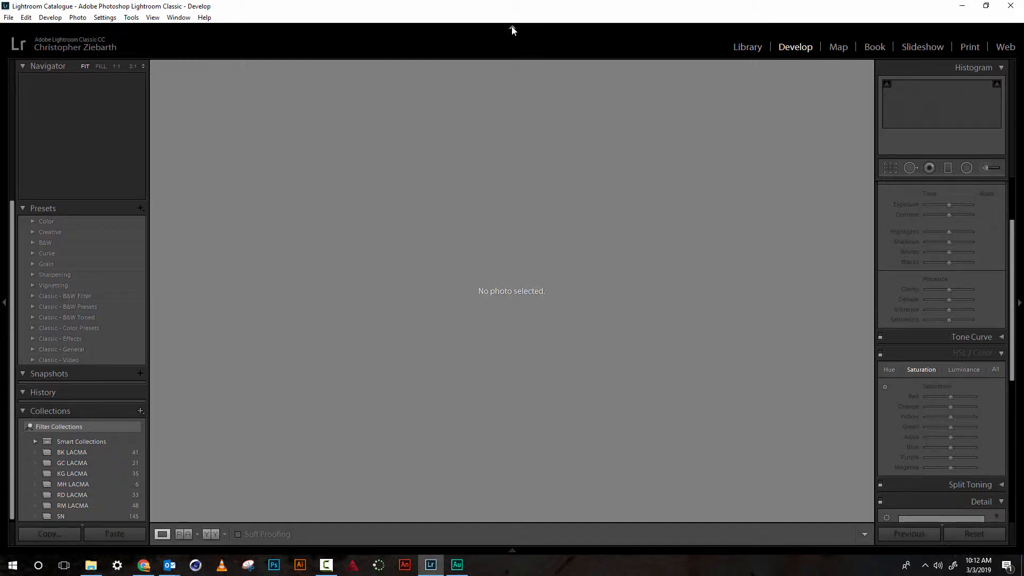
pyautogui.click(511, 28)
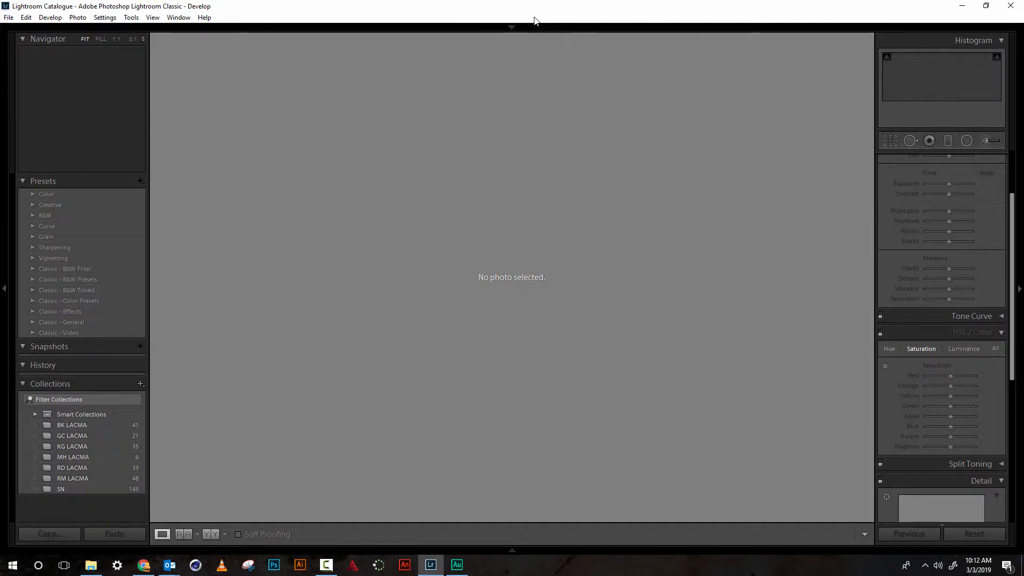
pyautogui.moveTo(514, 28)
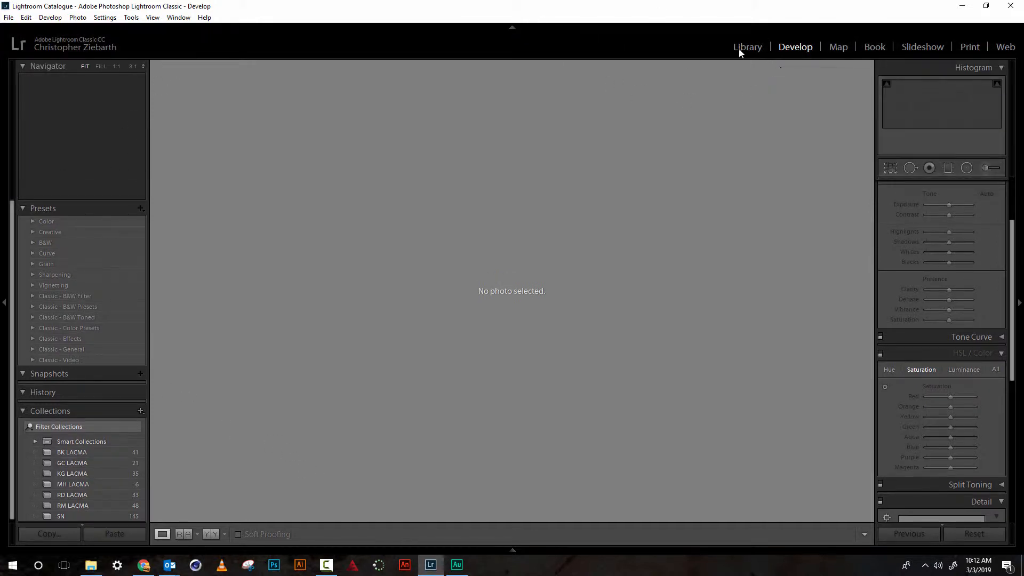
# Start a photo import from the Library module and uncheck all photos on the J:\(EOS_DIGITAL) card
pyautogui.click(755, 48)
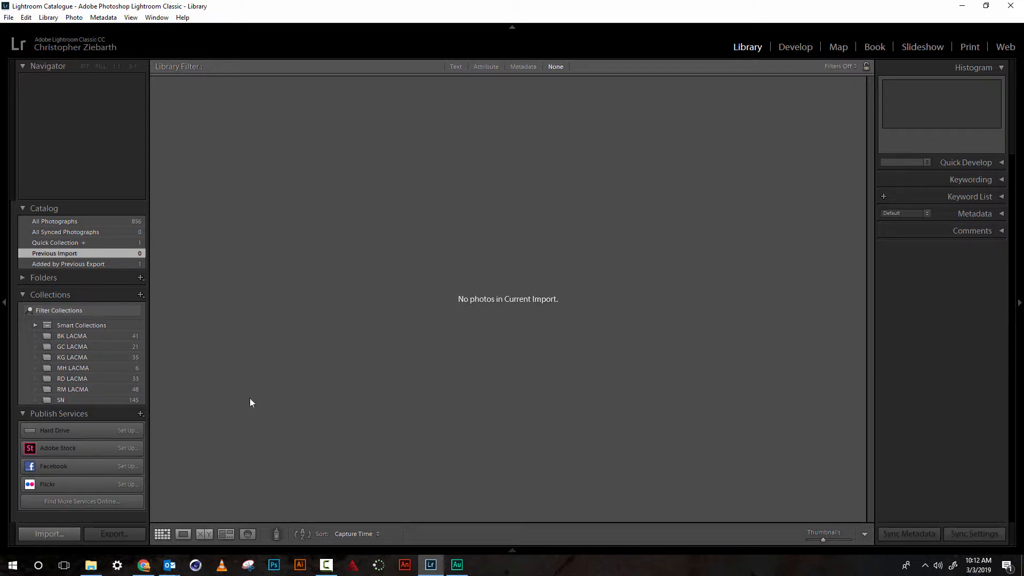
pyautogui.click(52, 534)
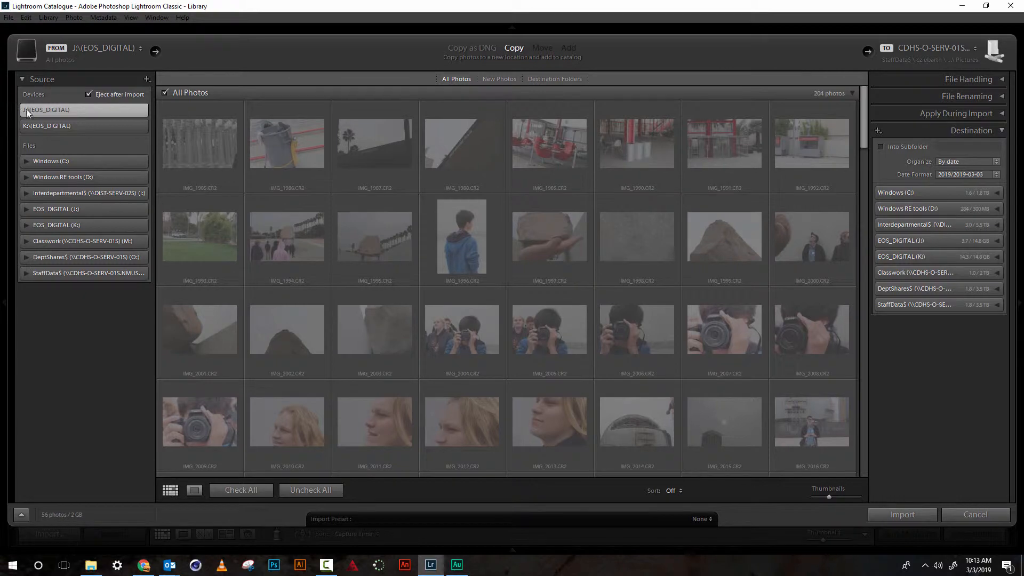
pyautogui.moveTo(863, 137); pyautogui.dragTo(865, 444)
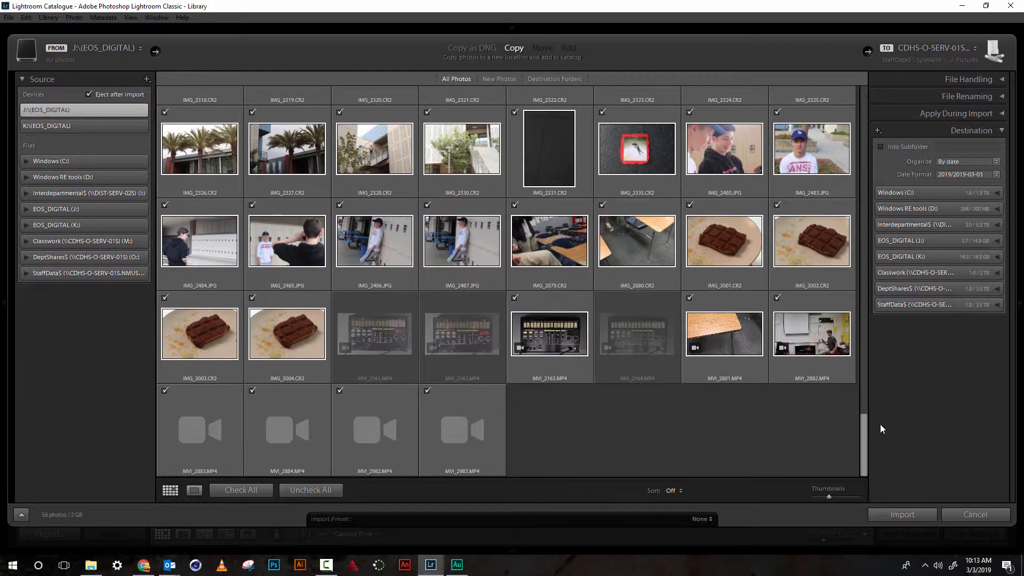
pyautogui.click(311, 491)
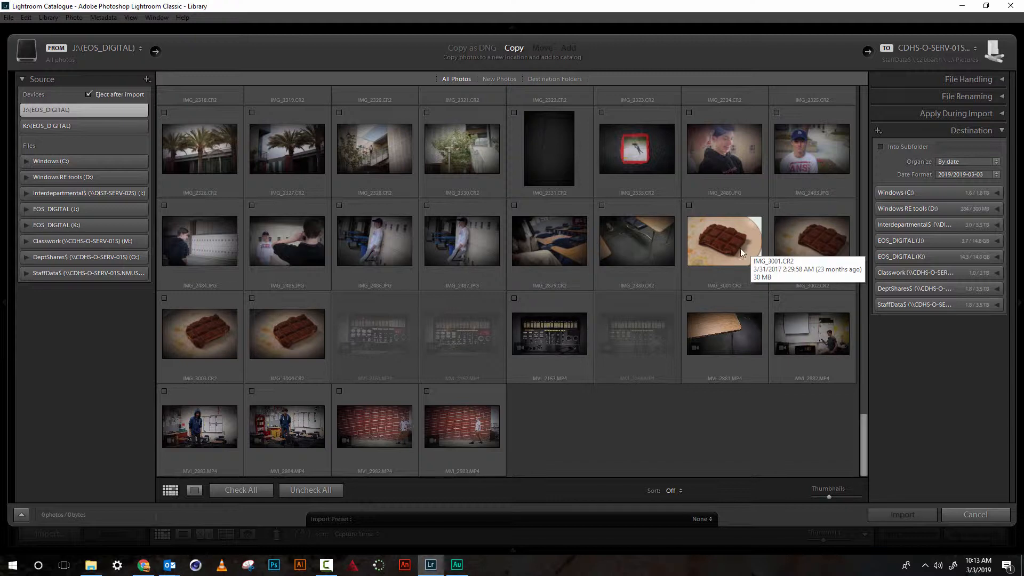
# Select the range of four chocolate bar photos from IMG_3001.CR2 to IMG_3004.CR2
pyautogui.click(716, 241)
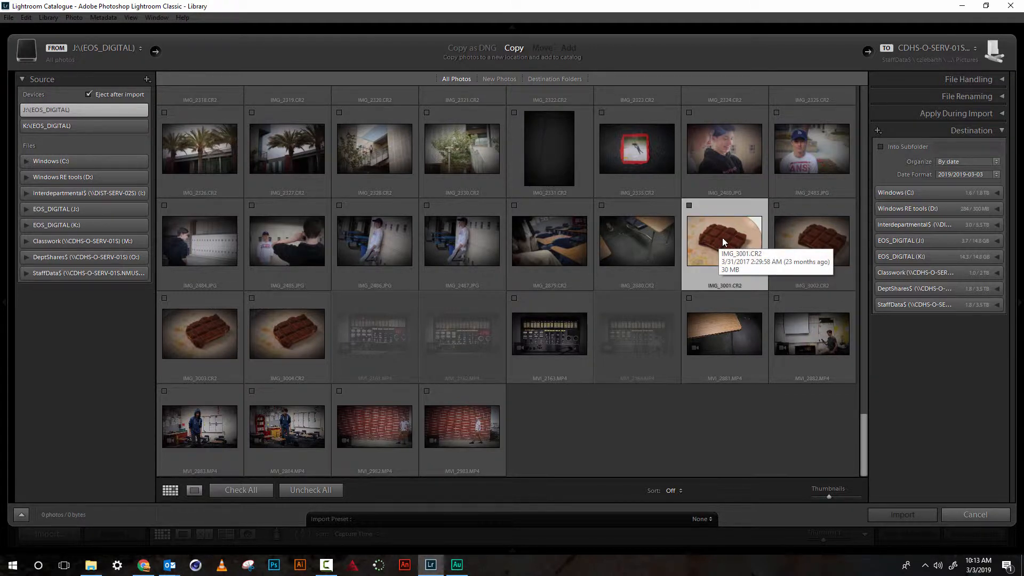
pyautogui.keyDown('shift'); pyautogui.click(295, 335); pyautogui.keyUp('shift')
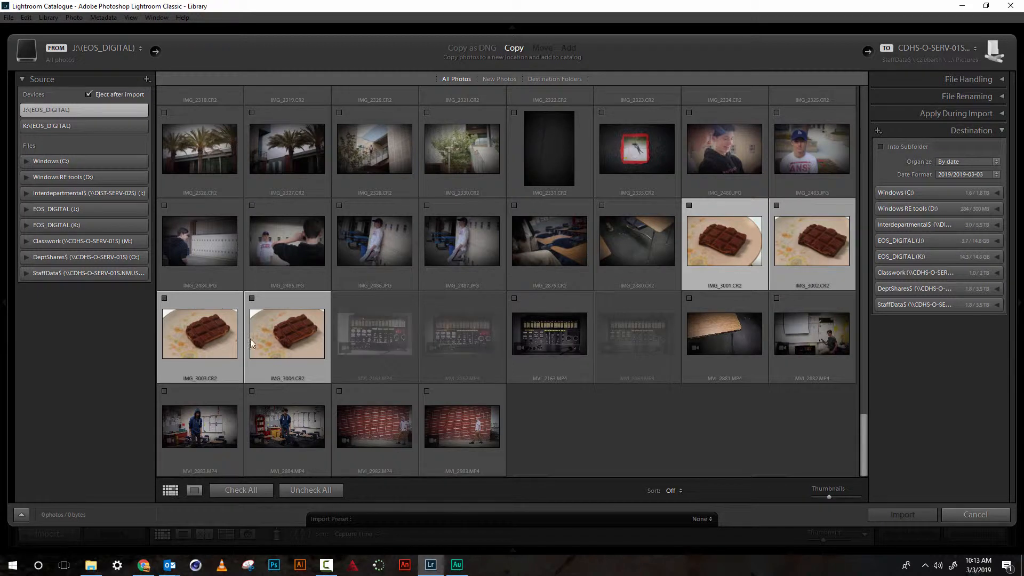
# Toggle IMG_3003.CR2 and MVI_2982.MP4 individually in and out of the selection, keeping the four chocolate photos selected
pyautogui.keyDown('ctrl'); pyautogui.click(203, 331); pyautogui.keyUp('ctrl')
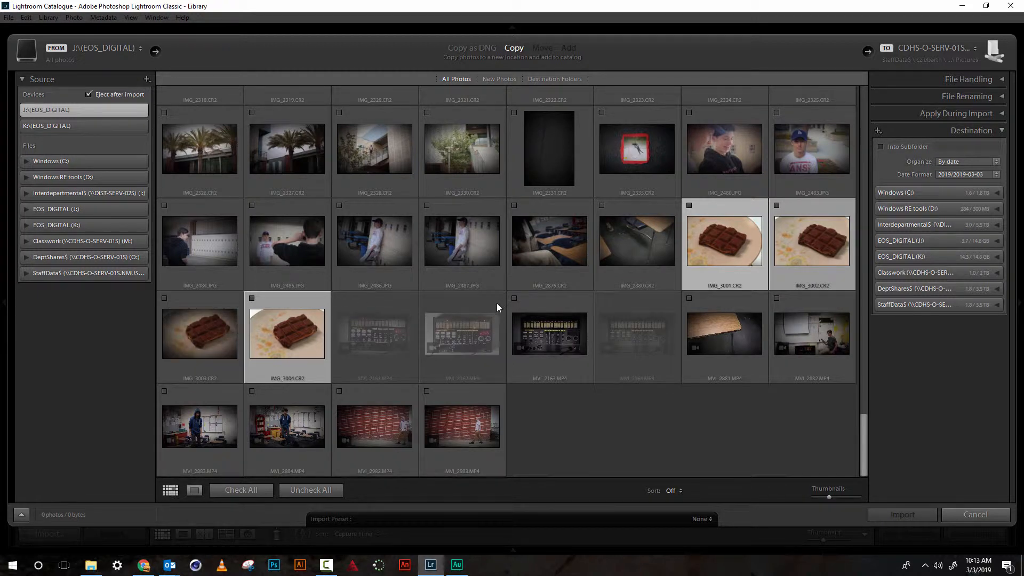
pyautogui.keyDown('ctrl'); pyautogui.click(224, 344); pyautogui.keyUp('ctrl')
pyautogui.keyDown('ctrl'); pyautogui.click(383, 414); pyautogui.keyUp('ctrl')
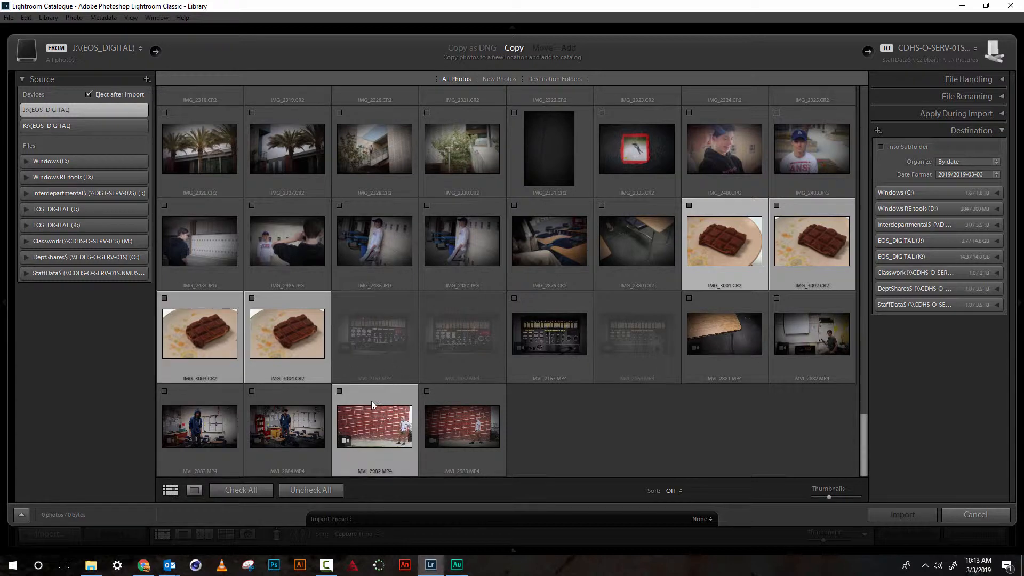
pyautogui.keyDown('ctrl'); pyautogui.click(364, 410); pyautogui.keyUp('ctrl')
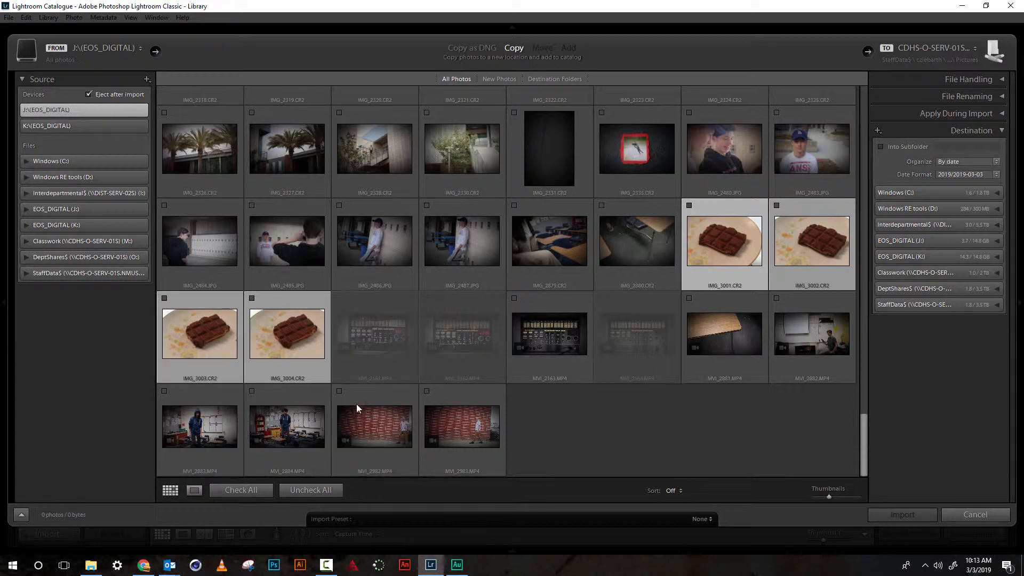
pyautogui.keyDown('ctrl'); pyautogui.click(210, 341); pyautogui.keyUp('ctrl')
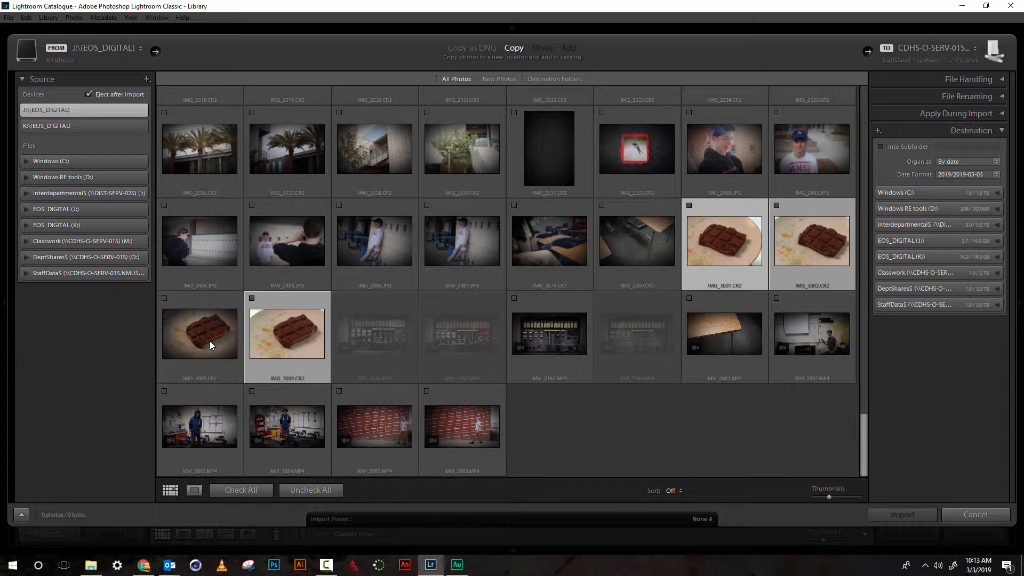
pyautogui.keyDown('ctrl'); pyautogui.click(214, 339); pyautogui.keyUp('ctrl')
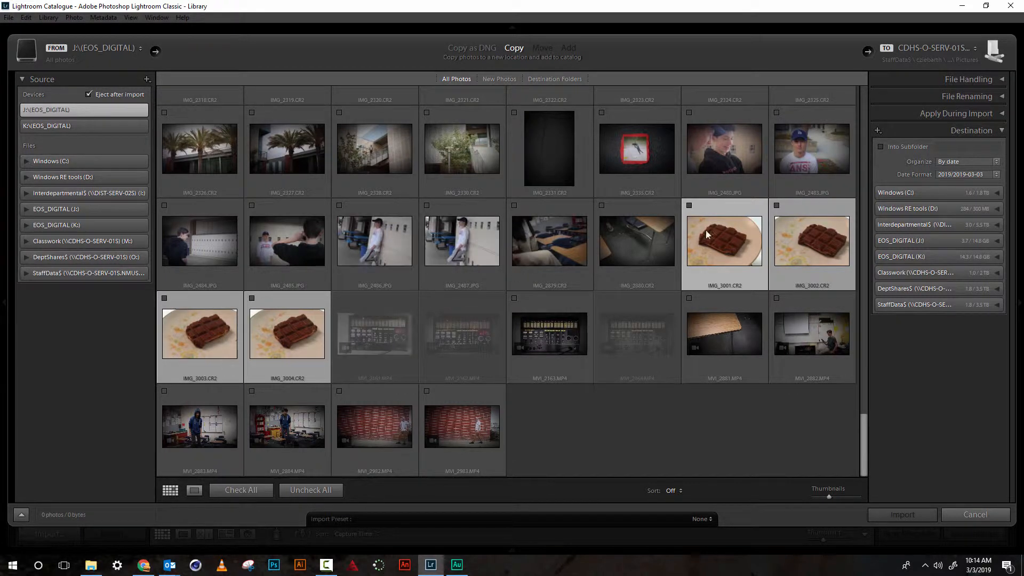
# Exclude IMG_3002.CR2 from the selection, then mark and import the other three chocolate photos
pyautogui.keyDown('ctrl'); pyautogui.click(817, 229); pyautogui.keyUp('ctrl')
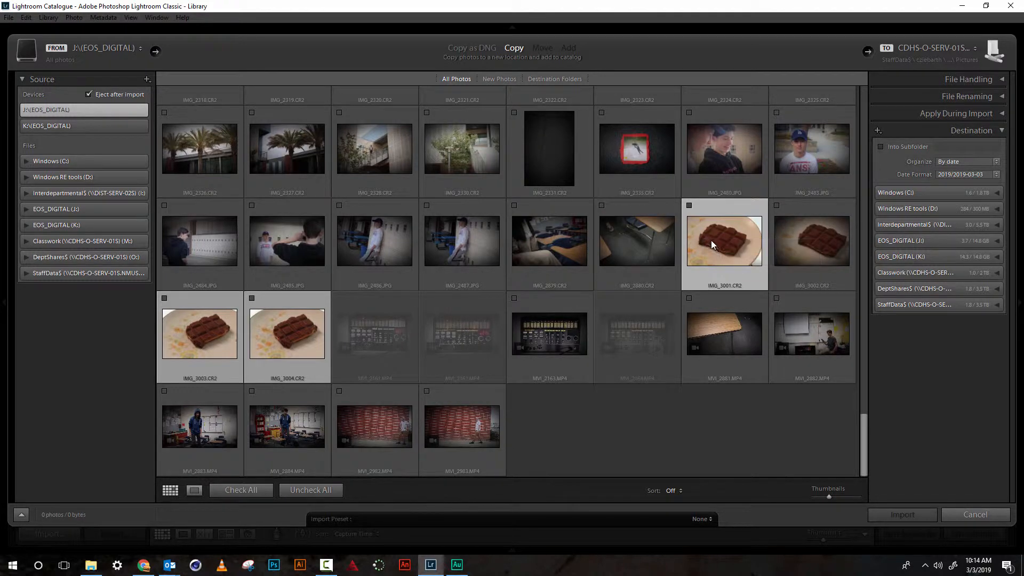
pyautogui.click(689, 206)
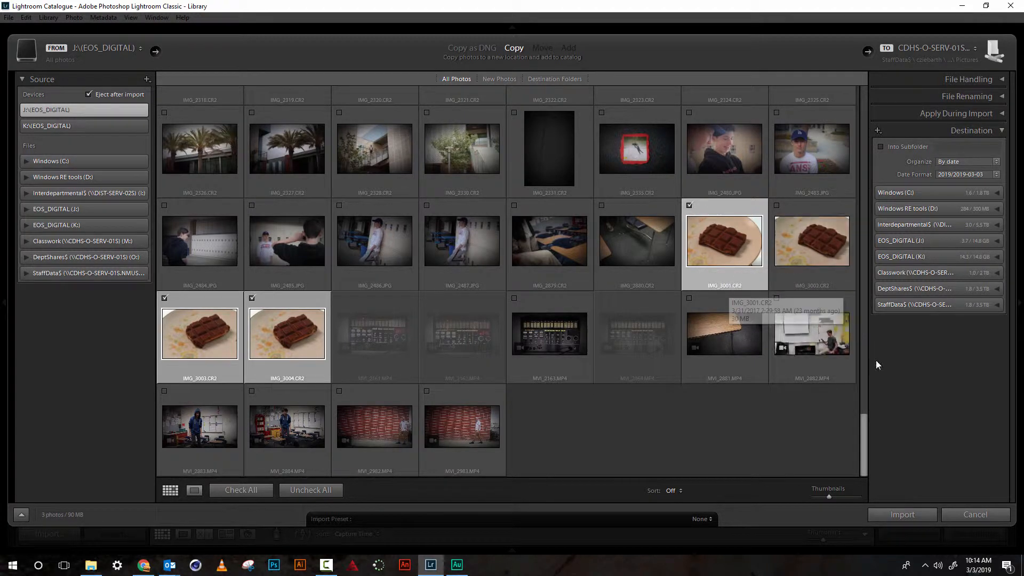
pyautogui.click(906, 515)
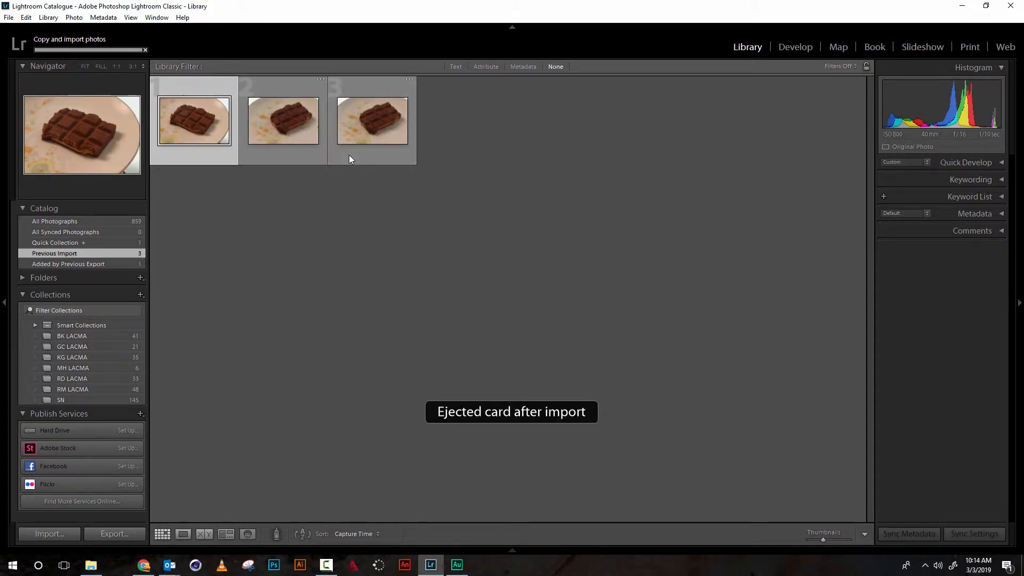
# Inspect the third imported photo, IMG_3004-2.CR2, in Loupe view and at 1:1 zoom, and return to the grid
pyautogui.click(349, 155)
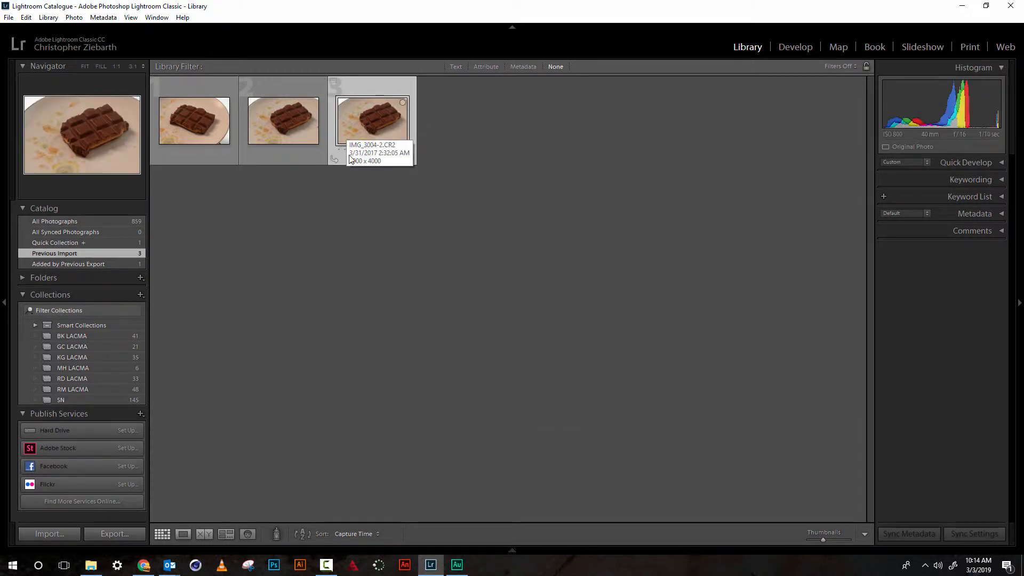
pyautogui.doubleClick(350, 159)
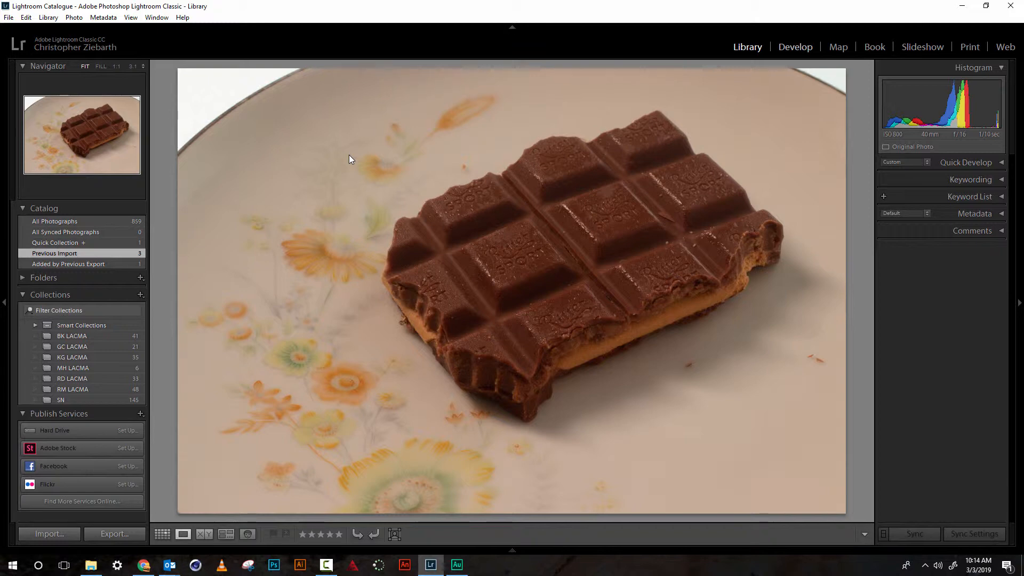
pyautogui.press('z')
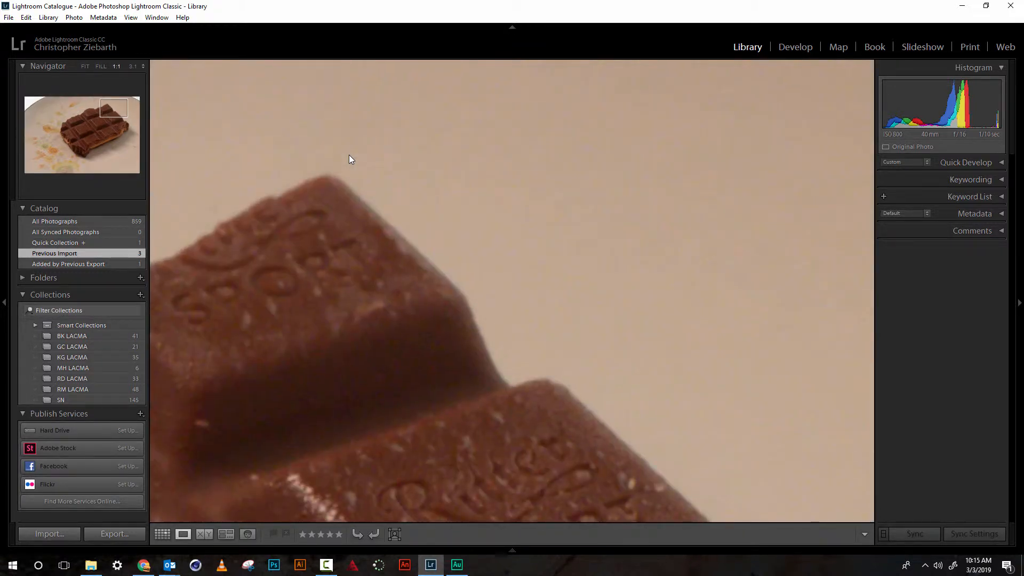
pyautogui.press('g')
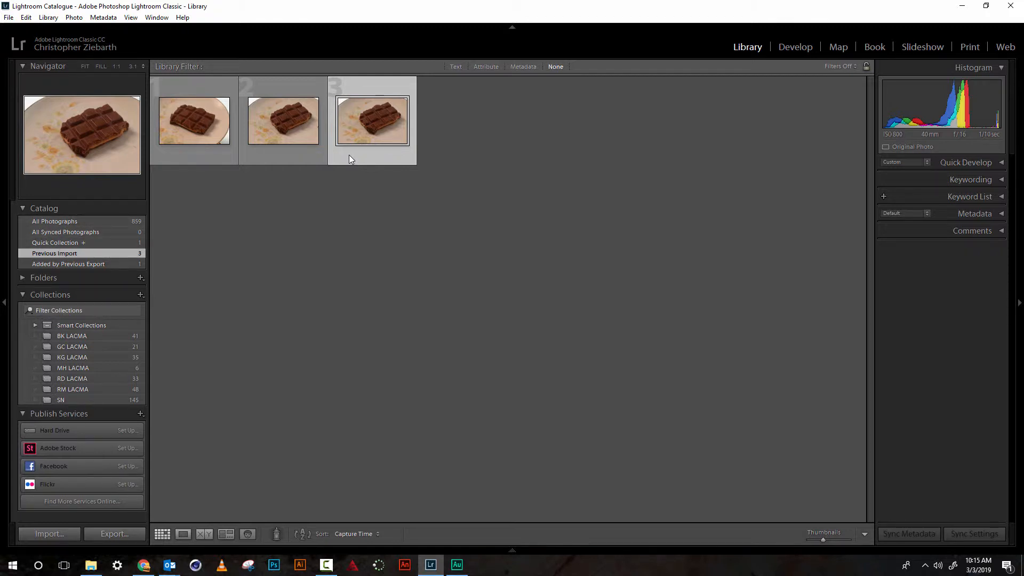
# Go back to the All Photographs view and return to the Previous Import photos
pyautogui.moveTo(350, 158)
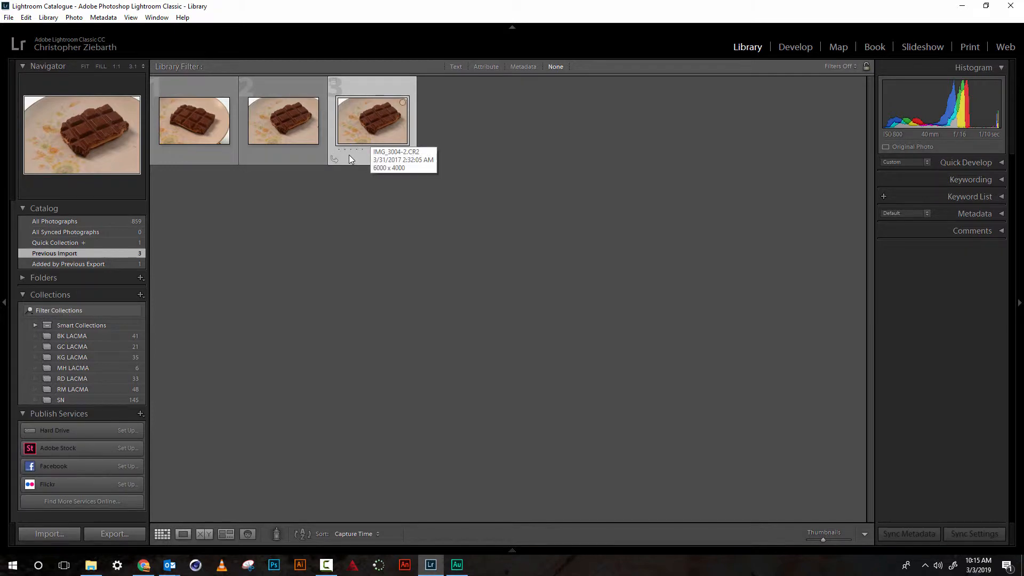
pyautogui.hotkey('ctrl', 'alt', 'Left')
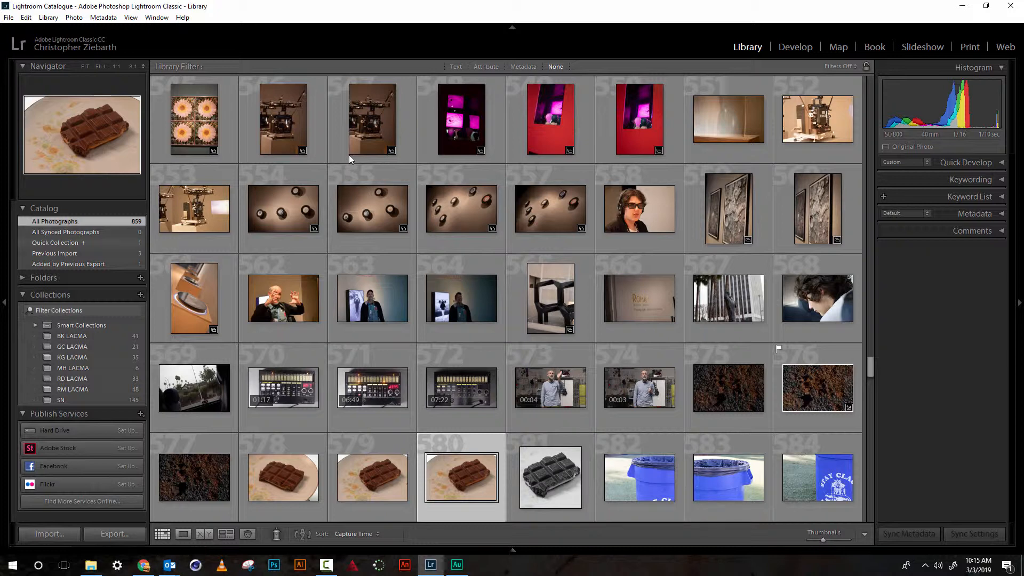
pyautogui.hotkey('ctrl', 'alt', 'Right')
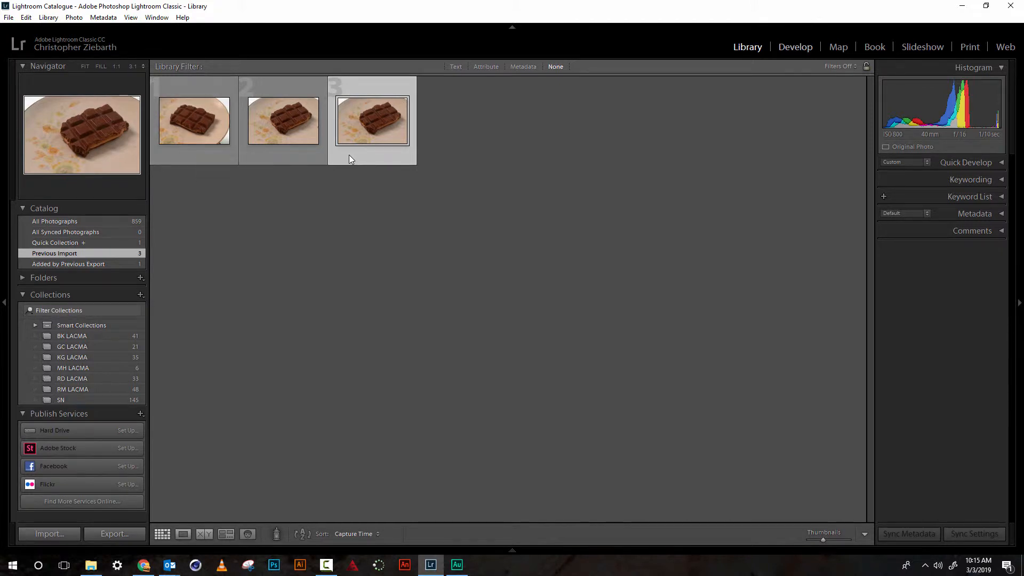
# Open the third imported photo in the Develop module and fit the whole image in the window
pyautogui.press('d')
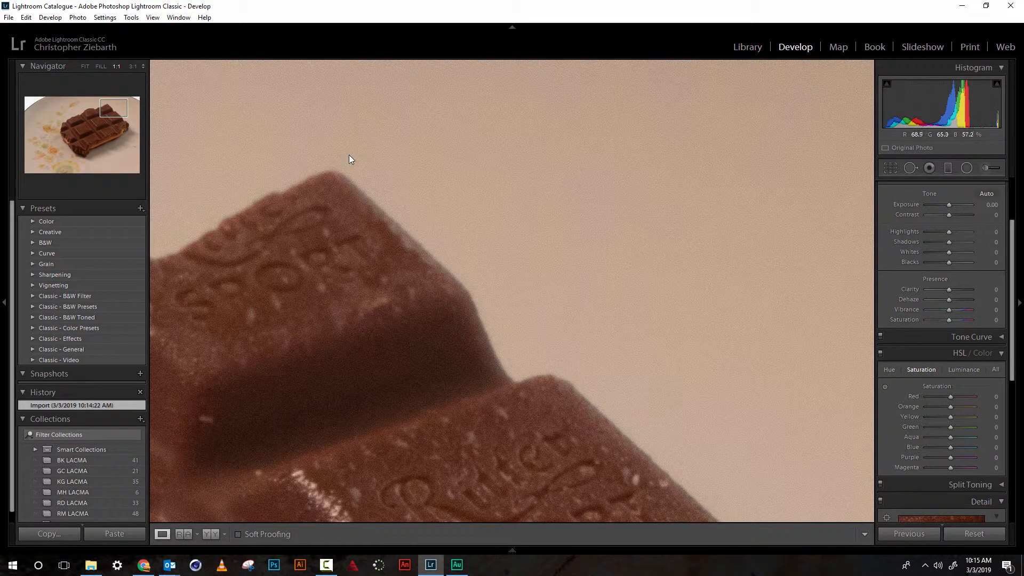
pyautogui.press('z')
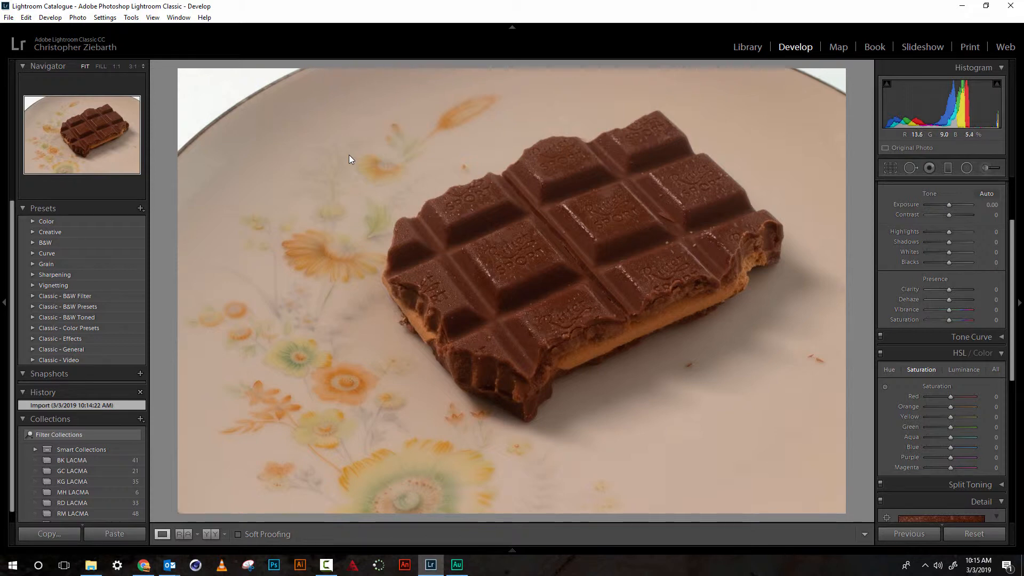
pyautogui.press('.')
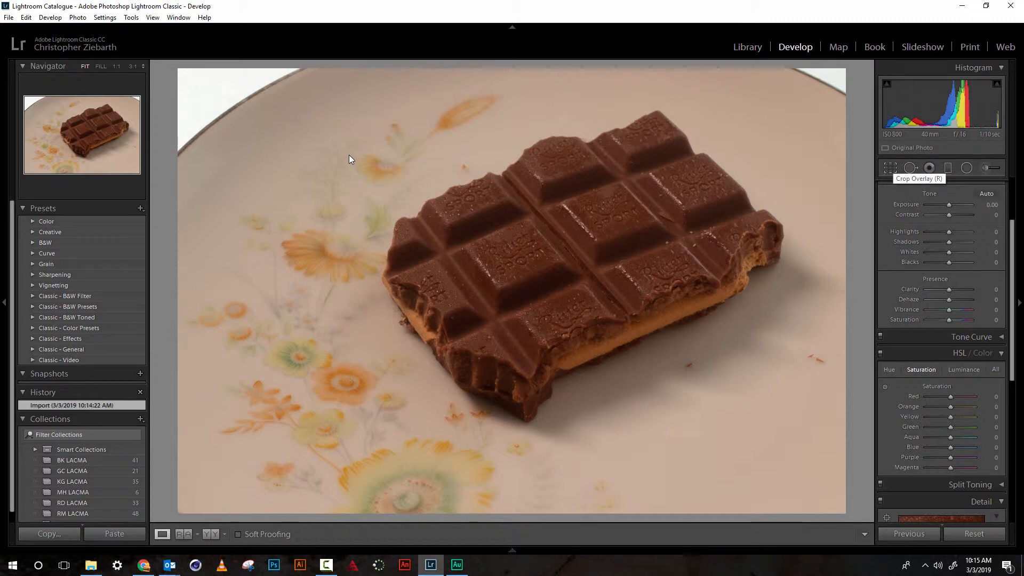
# Crop the photo's outer edges slightly with a custom aspect and reposition the image within the frame
pyautogui.press('r')
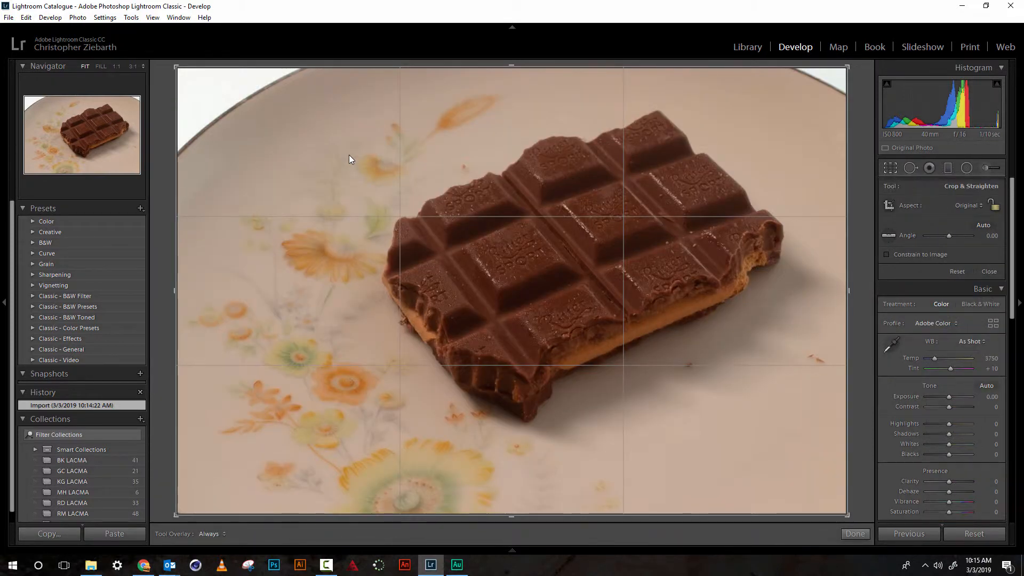
pyautogui.moveTo(848, 67)
pyautogui.mouseDown()
pyautogui.moveTo(805, 104)
pyautogui.moveTo(827, 101)
pyautogui.moveTo(842, 82)
pyautogui.mouseUp()
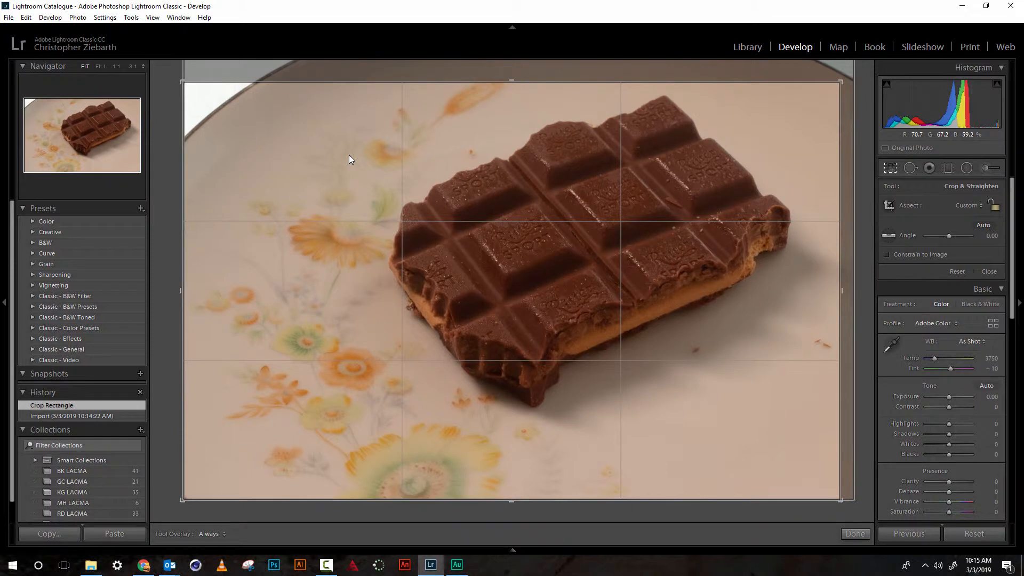
pyautogui.moveTo(349, 159)
pyautogui.mouseDown()
pyautogui.moveTo(335, 175)
pyautogui.moveTo(346, 166)
pyautogui.mouseUp()
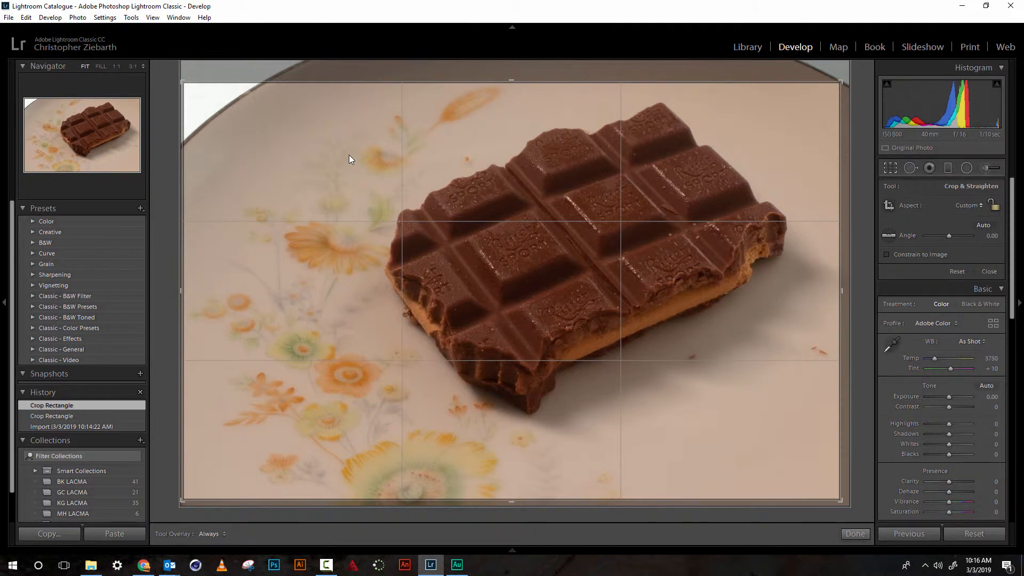
# Set the crop aspect to 1 x 1, enlarge and position it around the whole chocolate bar, and apply the crop
pyautogui.click(966, 206)
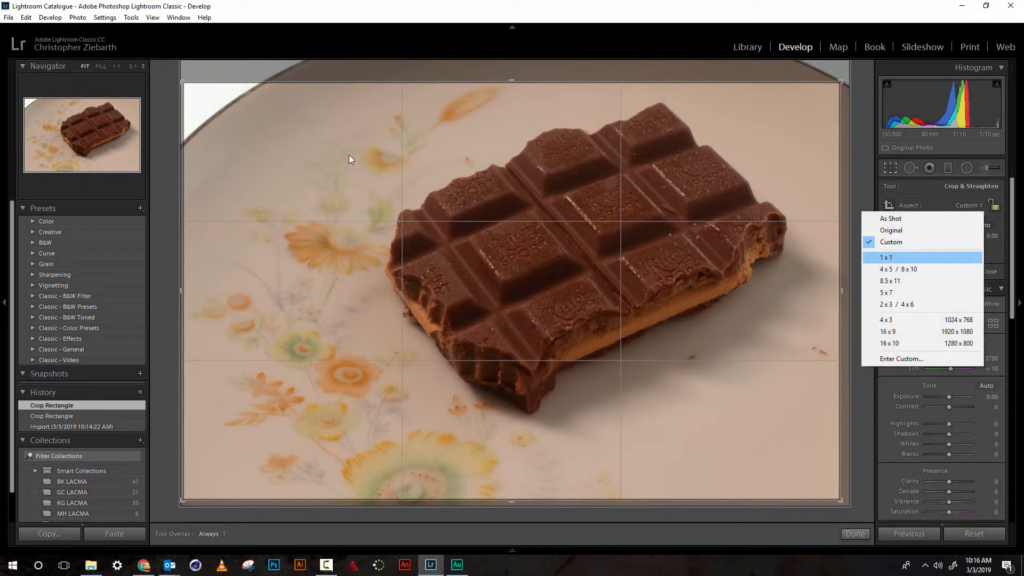
pyautogui.press('Return')
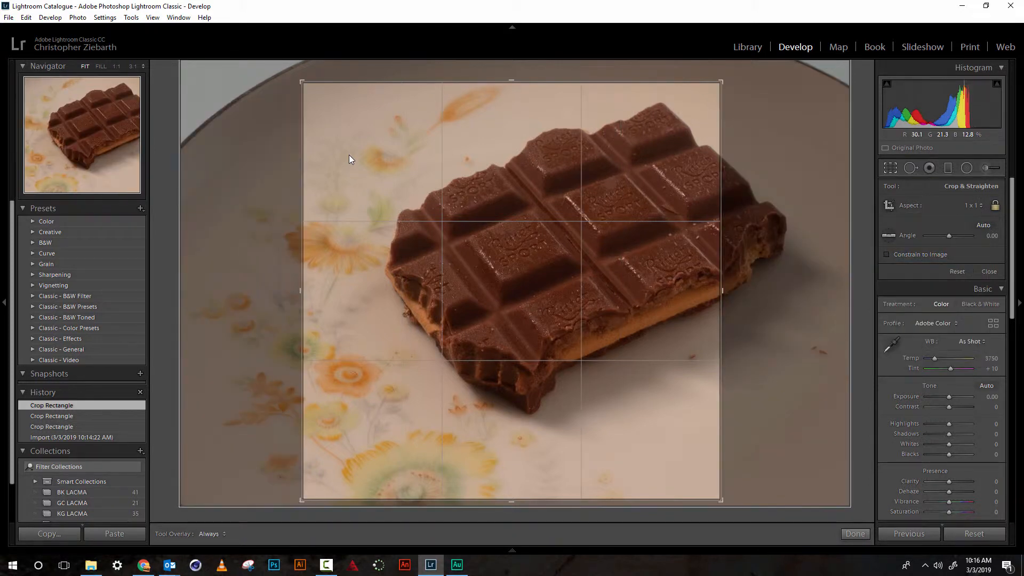
pyautogui.moveTo(349, 159); pyautogui.dragTo(279, 163)
pyautogui.moveTo(722, 82); pyautogui.dragTo(729, 75)
pyautogui.moveTo(349, 159); pyautogui.dragTo(356, 159)
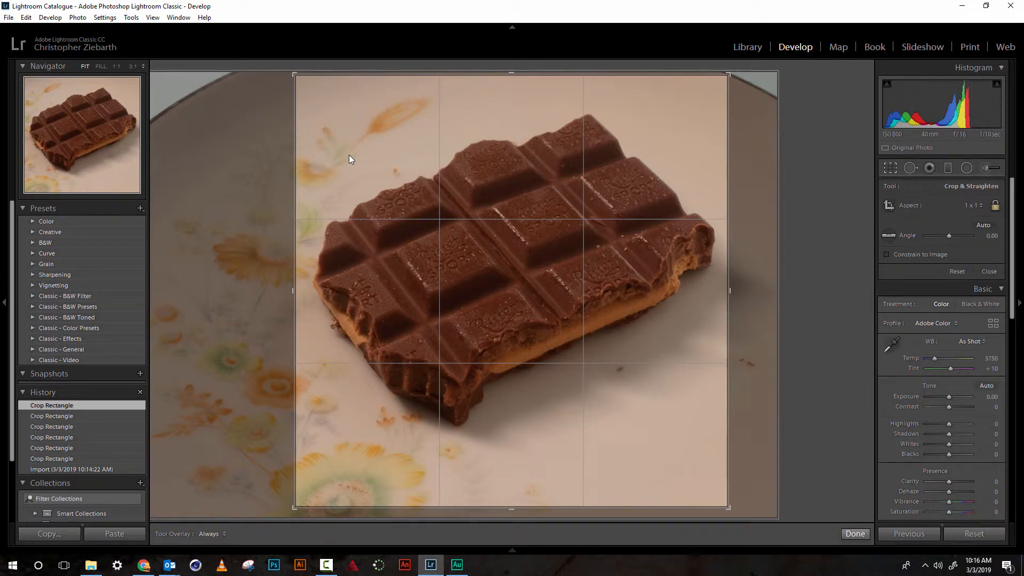
pyautogui.press('Return')
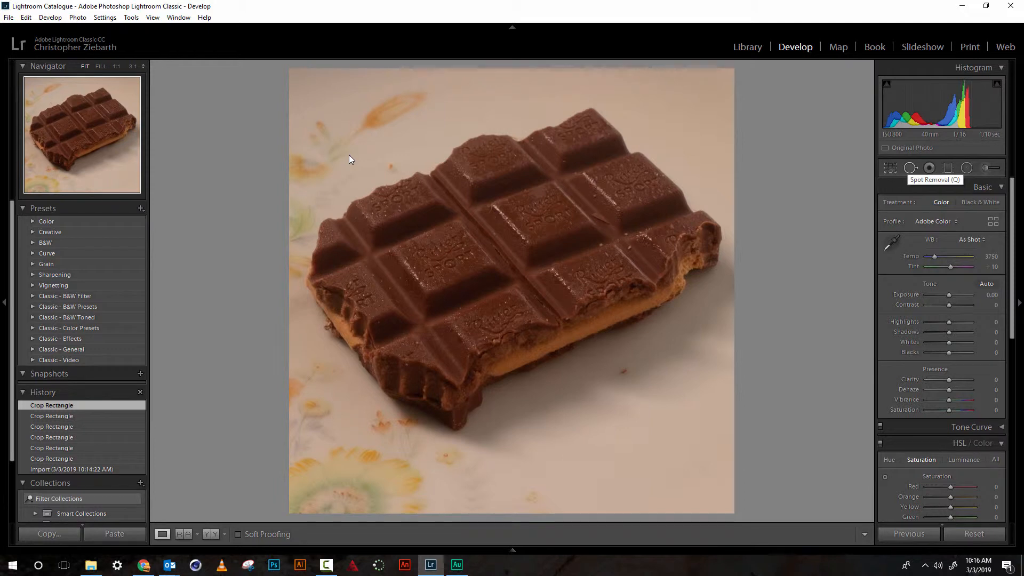
# Heal the dark crumb on the table below the chocolate bar, sampling from the clean area just down-left of it
pyautogui.press('q')
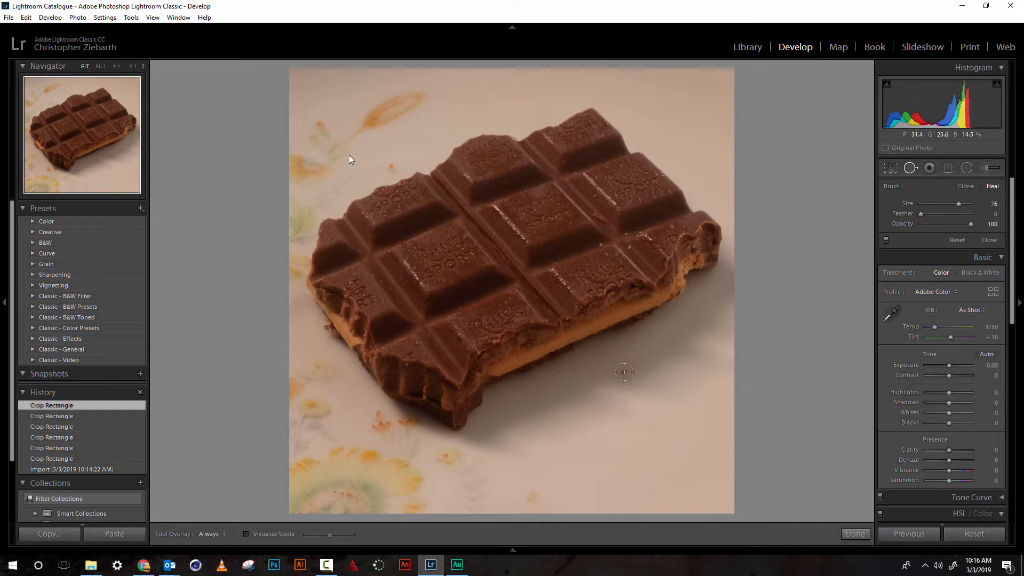
pyautogui.click(624, 372)
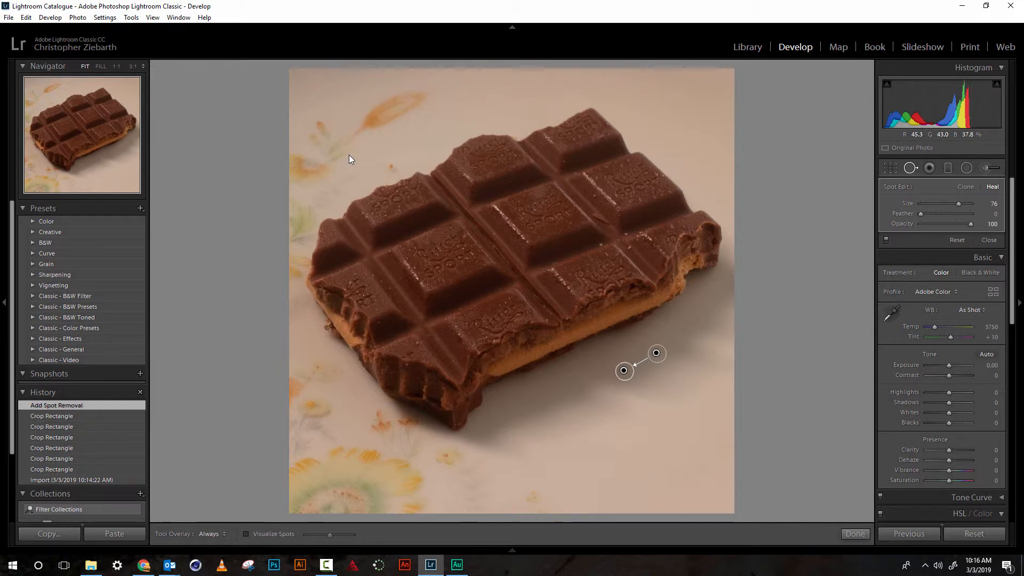
pyautogui.moveTo(656, 353)
pyautogui.mouseDown()
pyautogui.moveTo(612, 354)
pyautogui.moveTo(592, 381)
pyautogui.mouseUp()
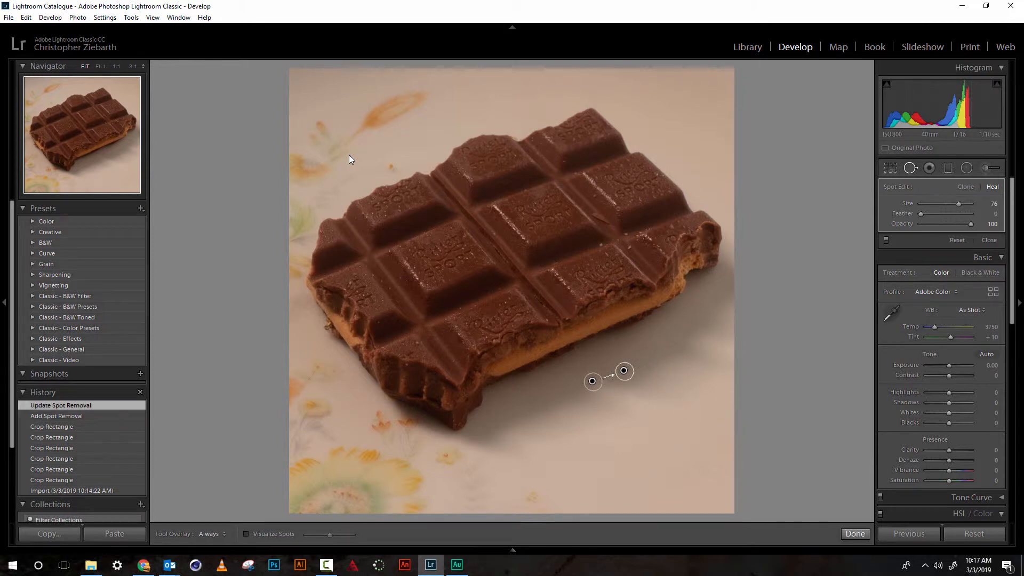
pyautogui.press('q')
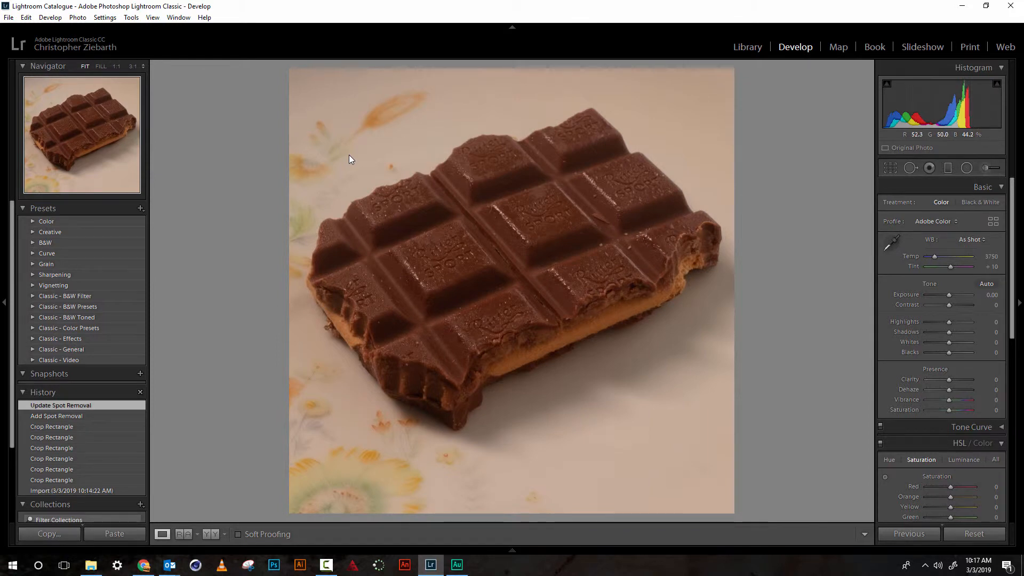
# Heal the small mark above the bar's upper-left edge with a size 75 spot, sampling from clean background up-right of it
pyautogui.press('q')
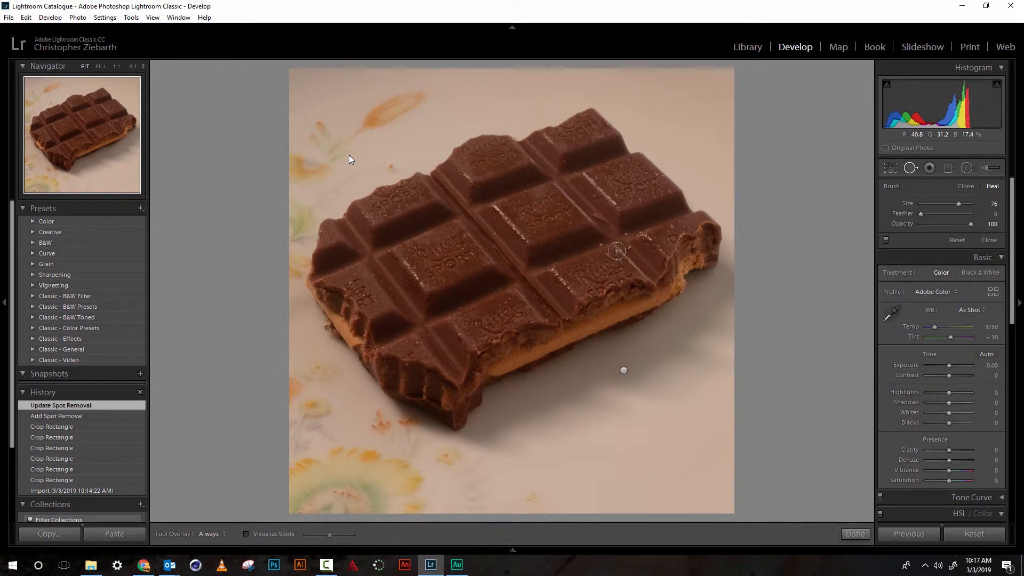
pyautogui.scroll(-1, 393, 166)
pyautogui.click(392, 165)
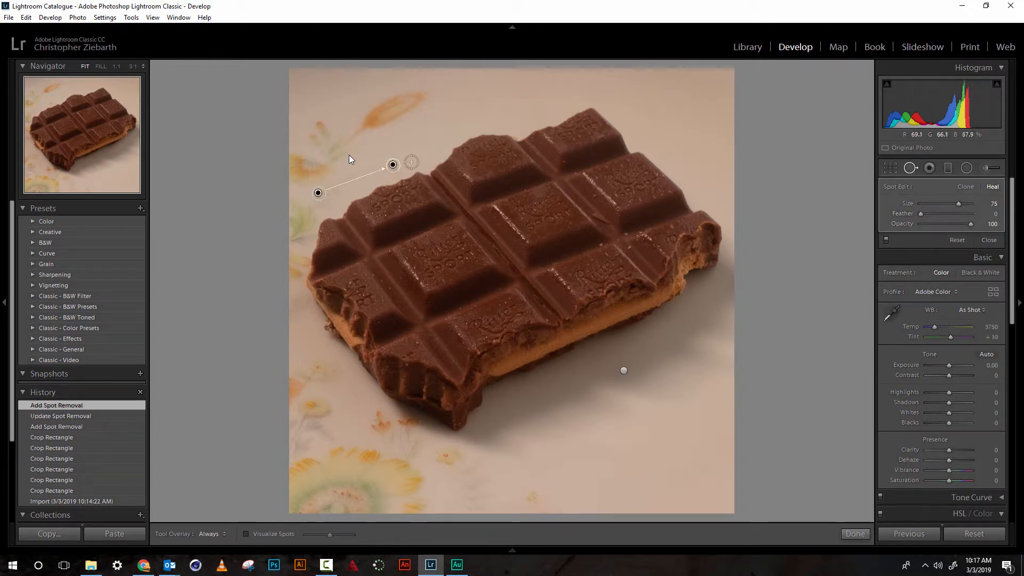
pyautogui.moveTo(318, 193); pyautogui.dragTo(424, 141)
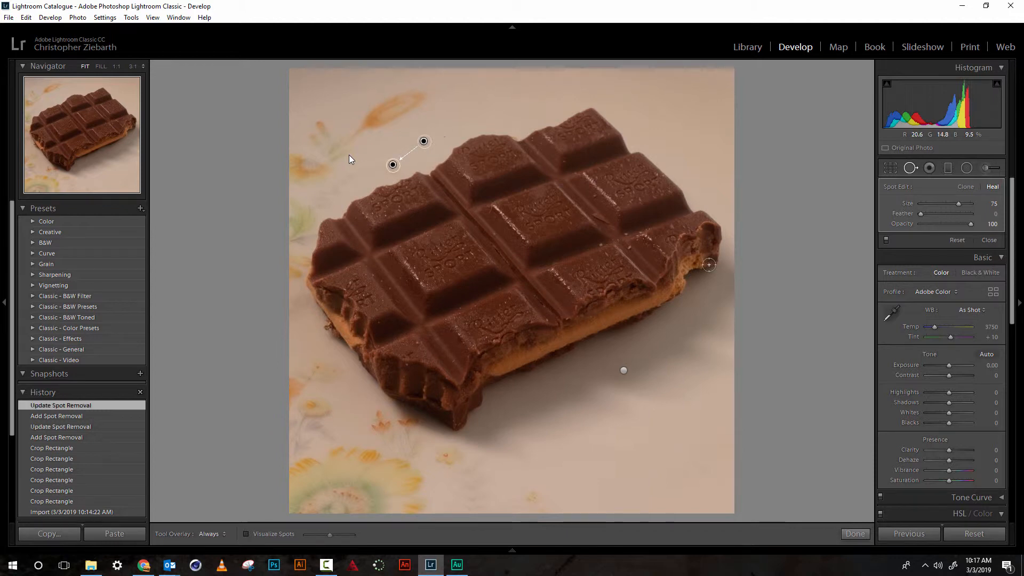
pyautogui.press('q')
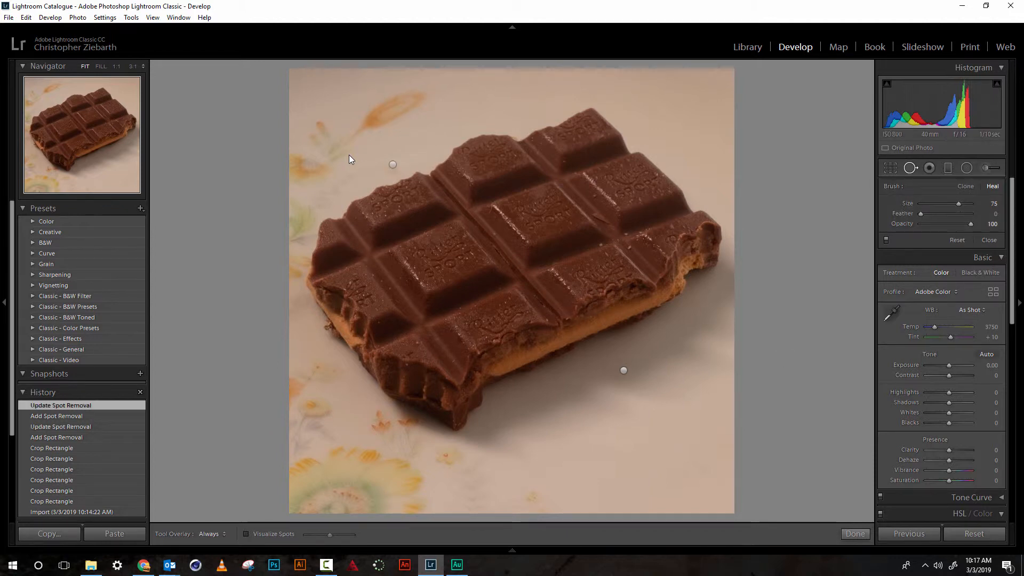
# Compare warmer and cooler white balance temperatures and set the temperature to 3429
pyautogui.press(',')
pyautogui.press(',')
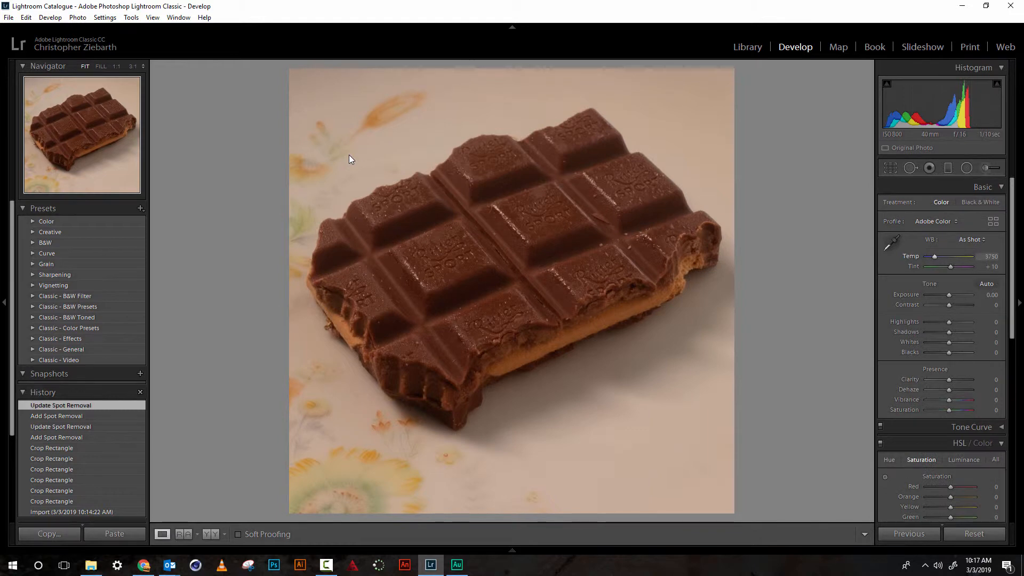
pyautogui.press('.')
pyautogui.press(',')
pyautogui.hotkey('shift', '-')
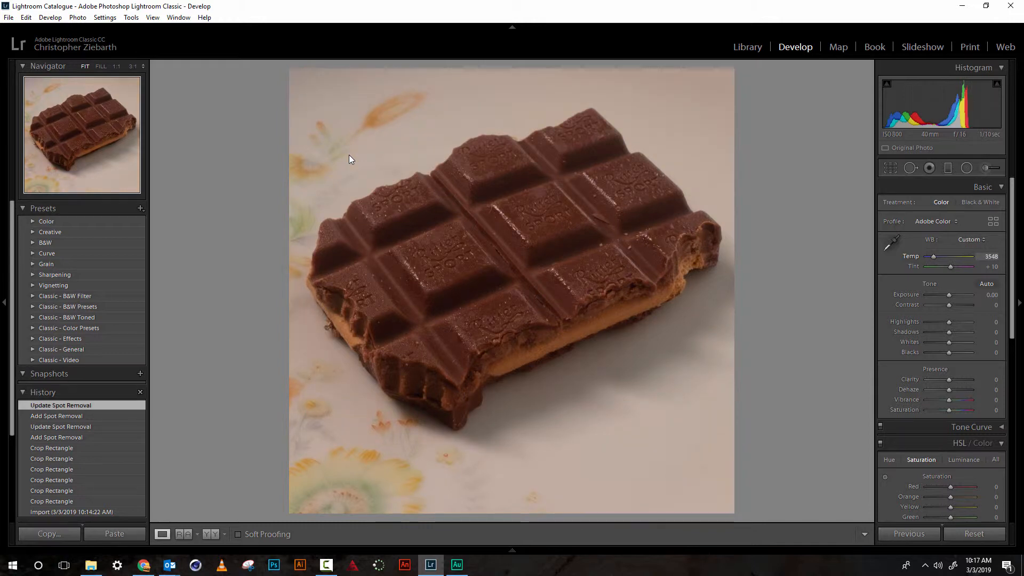
pyautogui.hotkey('shift', '=')
pyautogui.hotkey('shift', '=')
pyautogui.hotkey('shift', '=')
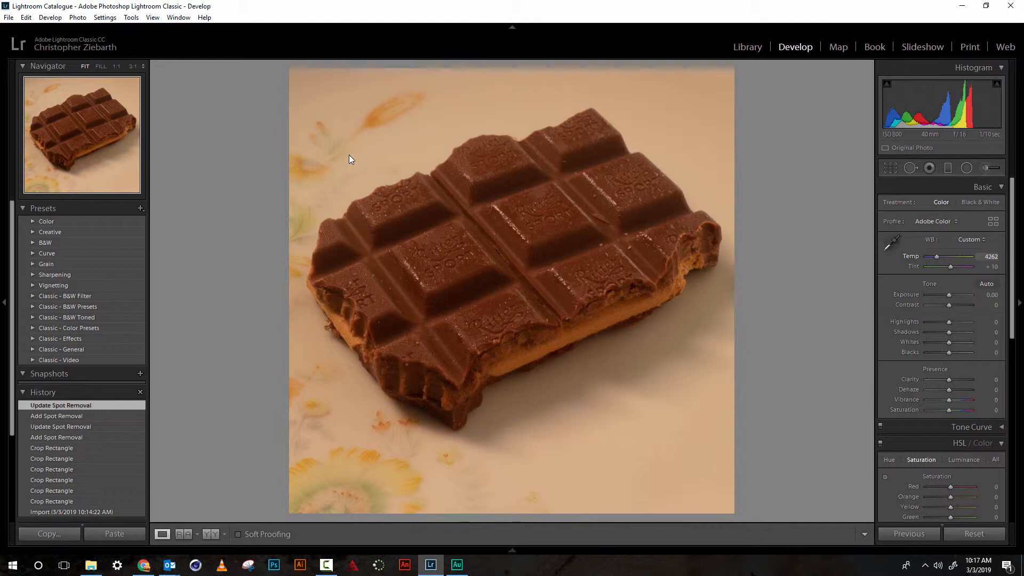
pyautogui.hotkey('shift', '-')
pyautogui.hotkey('shift', '-')
pyautogui.hotkey('shift', '-')
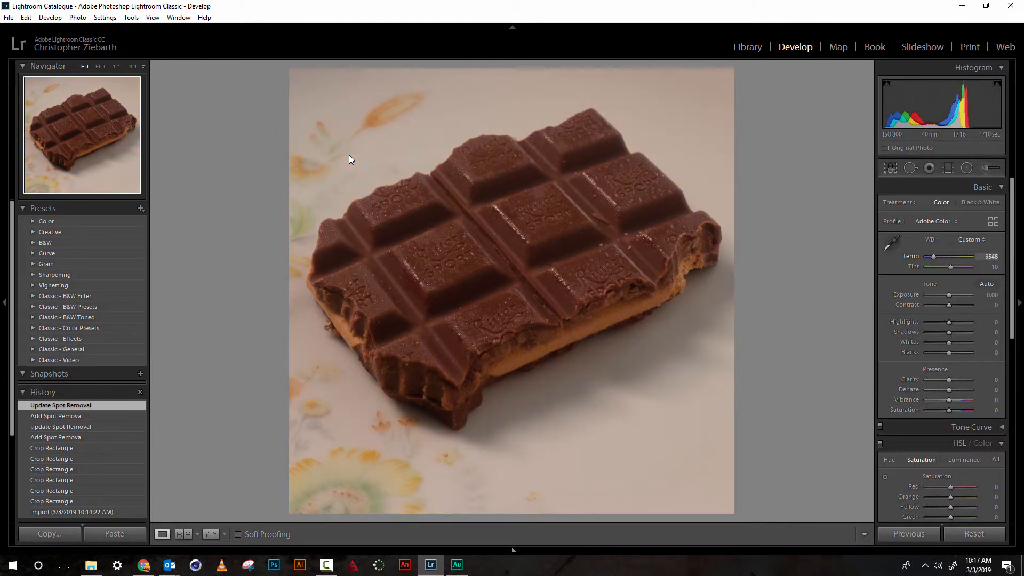
pyautogui.hotkey('shift', '-')
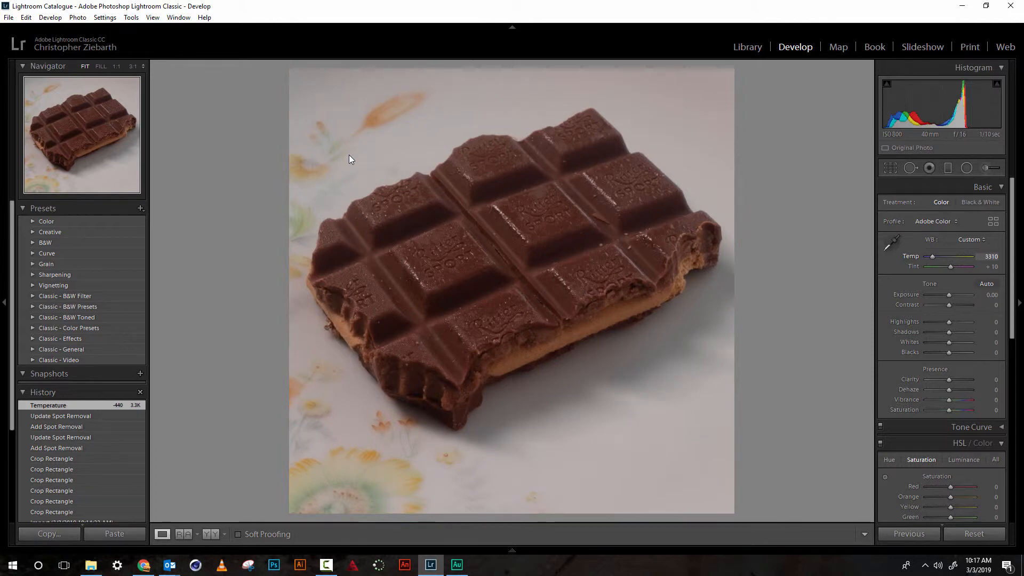
pyautogui.press('=')
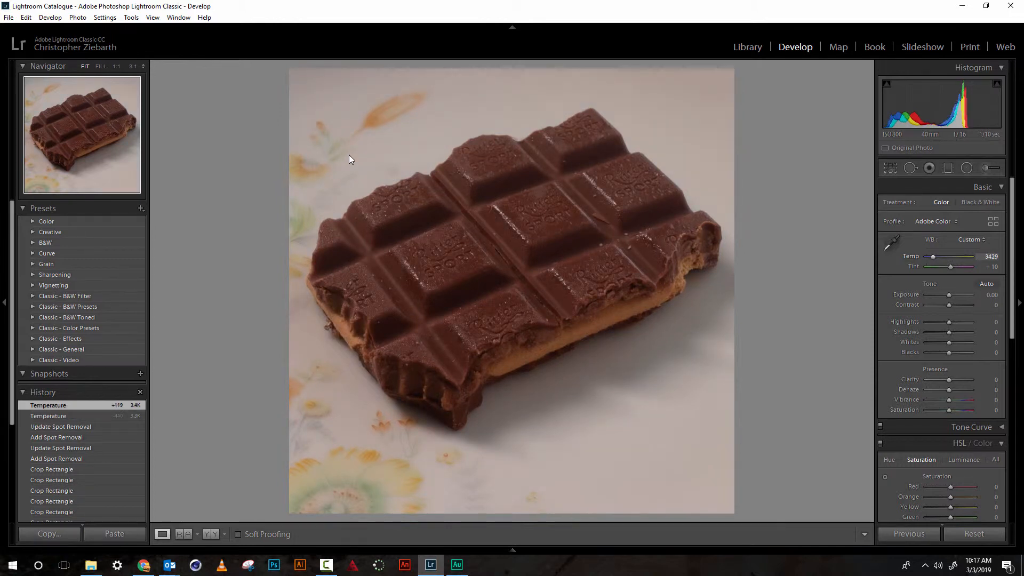
# Try the tint at +57 and at -29, and undo the tint shift
pyautogui.press('.')
pyautogui.press(',')
pyautogui.press('.')
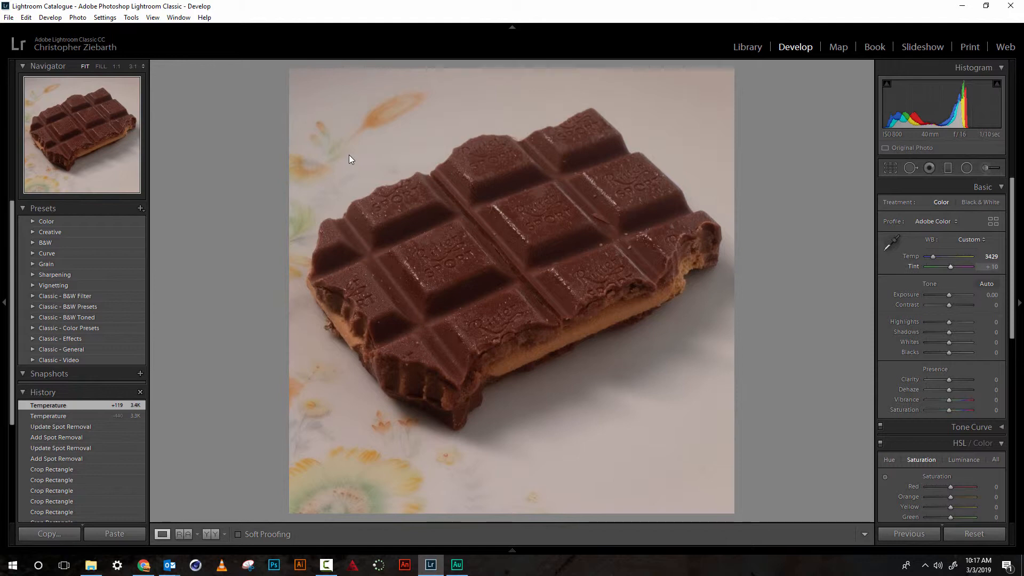
pyautogui.press('=')
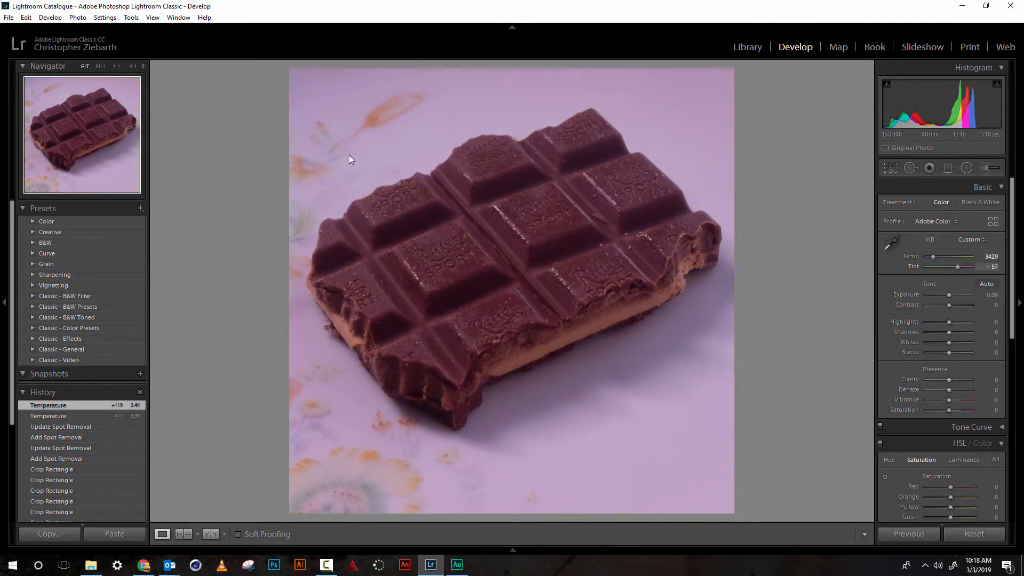
pyautogui.press('-')
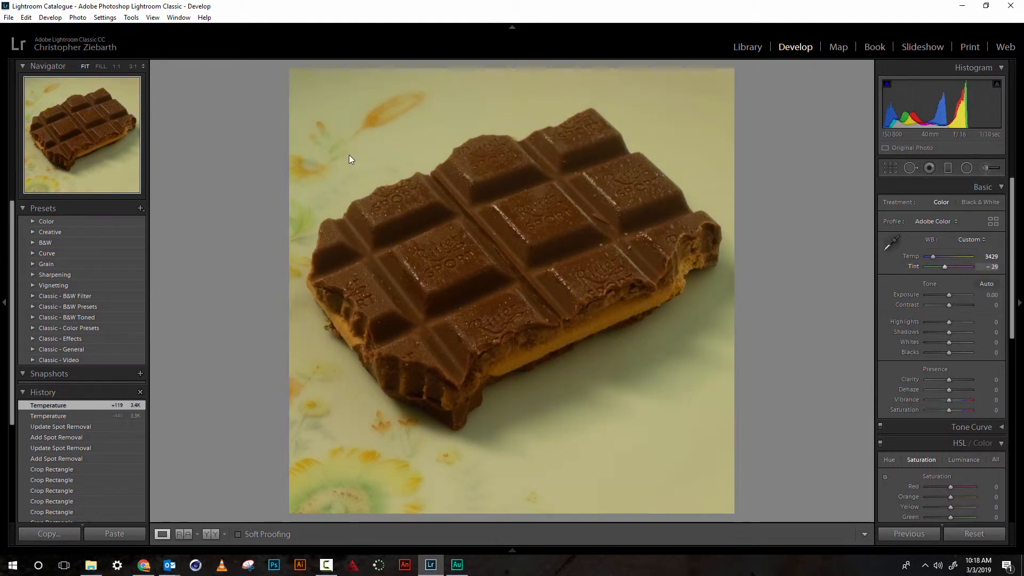
pyautogui.hotkey('ctrl', 'z')
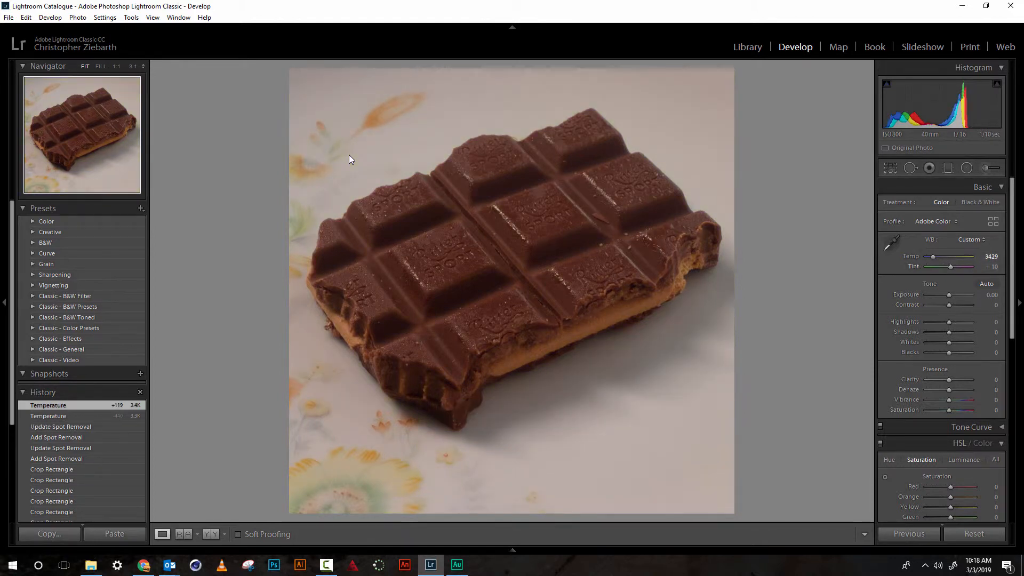
# Brighten the photo by setting the exposure to +0.48
pyautogui.press(',')
pyautogui.press('.')
pyautogui.press('.')
pyautogui.press('=')
pyautogui.press('=')
pyautogui.press('=')
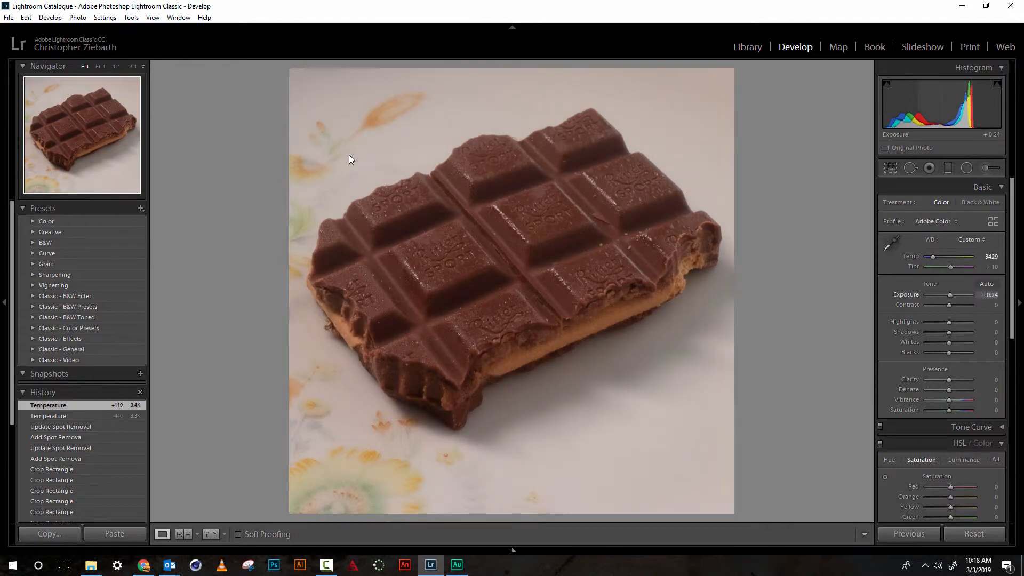
pyautogui.press('=')
pyautogui.press('=')
pyautogui.press('=')
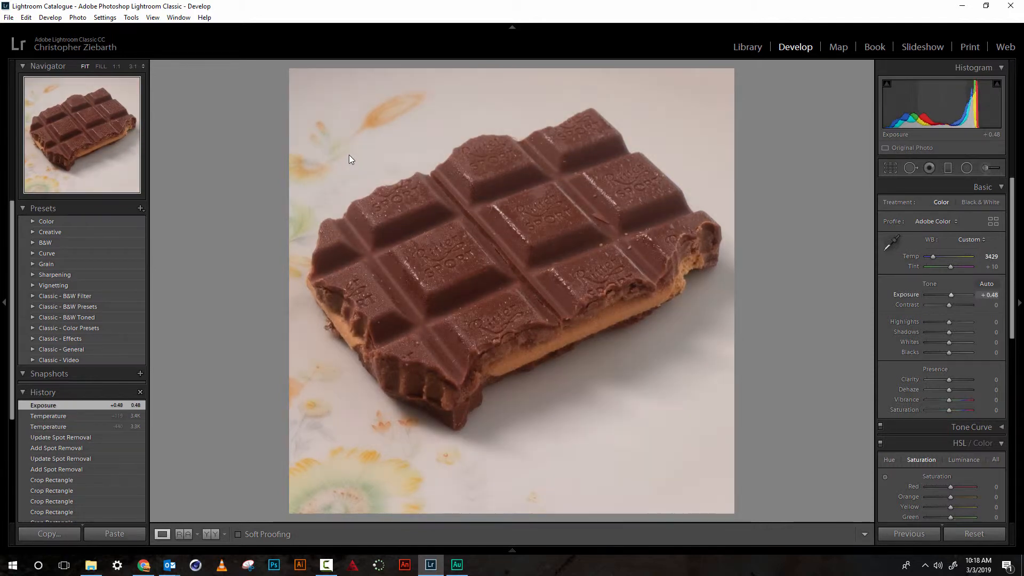
# Increase the photo's contrast to +38
pyautogui.press('.')
pyautogui.press('=')
pyautogui.press('=')
pyautogui.press('=')
pyautogui.press('=')
pyautogui.press('=')
pyautogui.press('=')
pyautogui.press('=')
pyautogui.press('=')
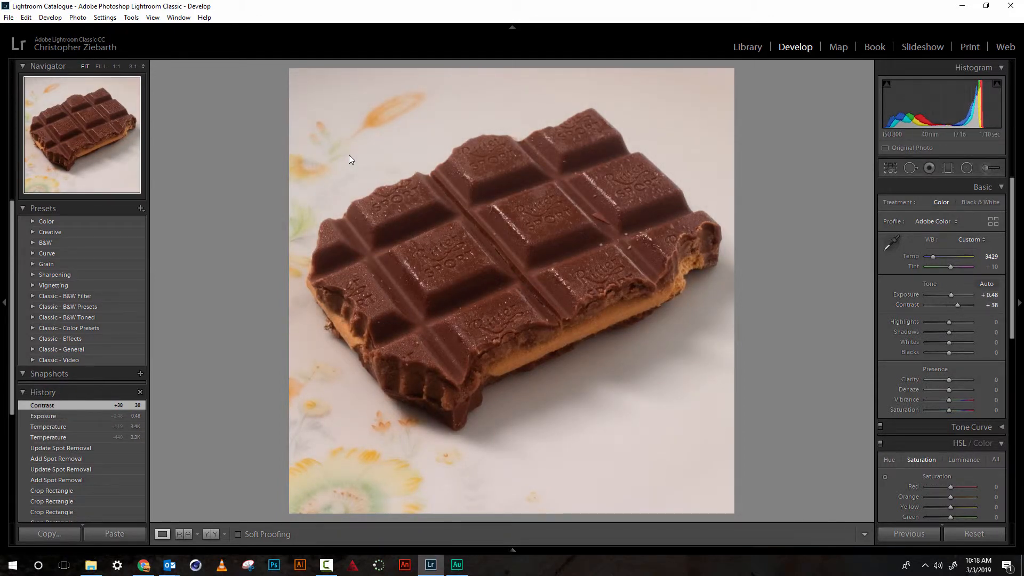
# Raise the photo's clarity to +31, leaving the other tone settings at zero
pyautogui.press('.')
pyautogui.press('.')
pyautogui.press('.')
pyautogui.press('.')
pyautogui.press('.')
pyautogui.press('=')
pyautogui.press('=')
pyautogui.press('=')
pyautogui.press('=')
pyautogui.press('=')
pyautogui.press('=')
pyautogui.press('=')
pyautogui.press('=')
pyautogui.press('=')
pyautogui.press('=')
pyautogui.press('=')
pyautogui.press('=')
pyautogui.press('=')
pyautogui.press('=')
pyautogui.press('=')
pyautogui.press('=')
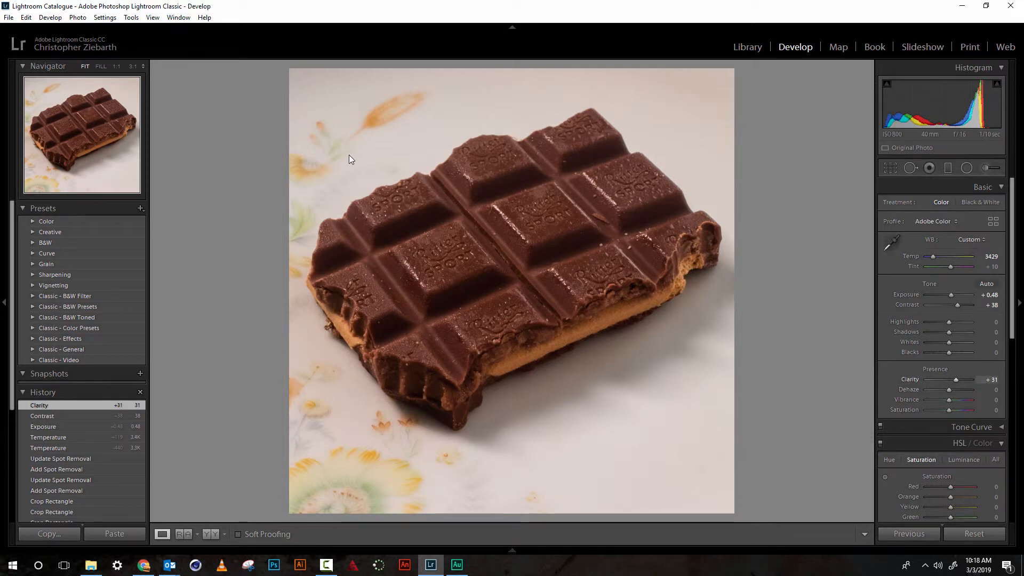
# Set the photo's vibrance to +21 and its overall saturation to +19
pyautogui.scroll(-2, 942, 352)
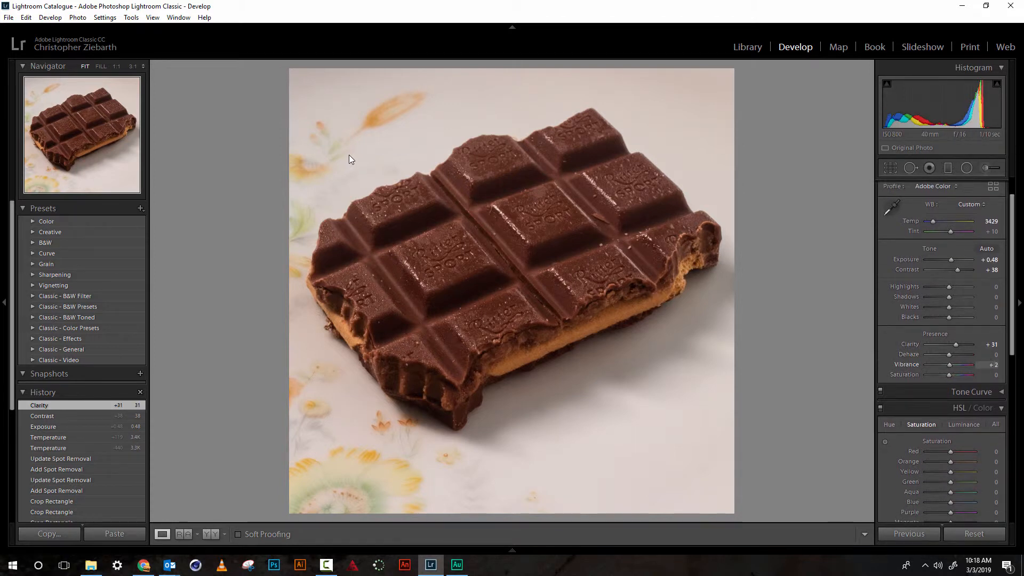
pyautogui.moveTo(949, 374); pyautogui.dragTo(950, 364)
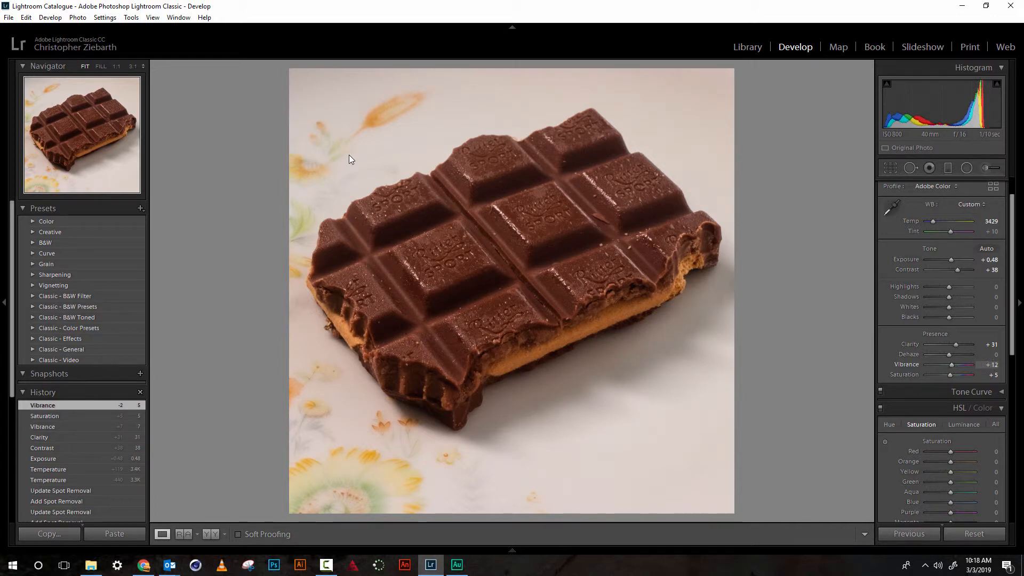
pyautogui.moveTo(953, 364); pyautogui.dragTo(952, 364)
pyautogui.moveTo(950, 375)
pyautogui.mouseDown()
pyautogui.moveTo(962, 374)
pyautogui.moveTo(955, 365)
pyautogui.mouseUp()
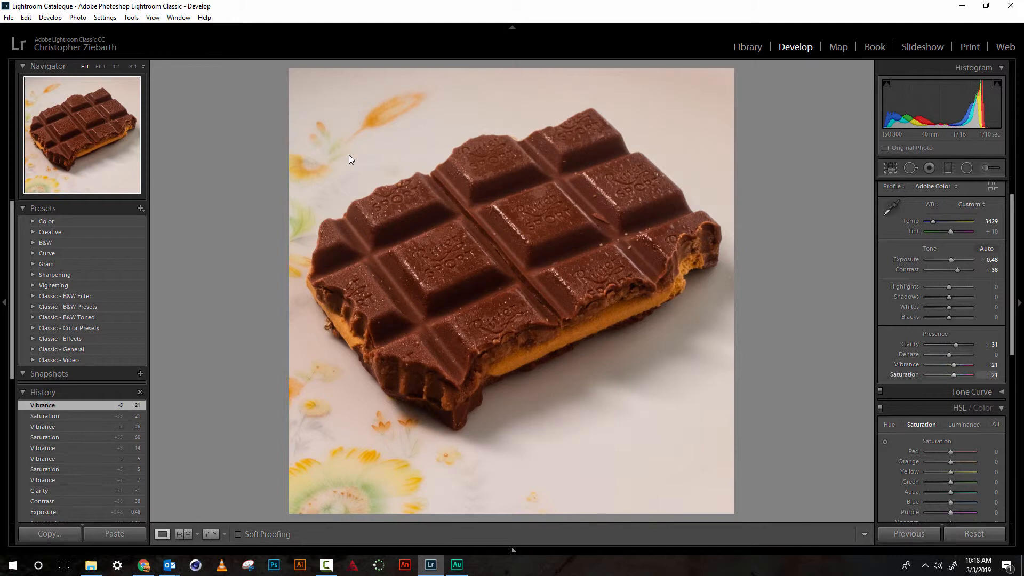
pyautogui.press(',')
pyautogui.press(',')
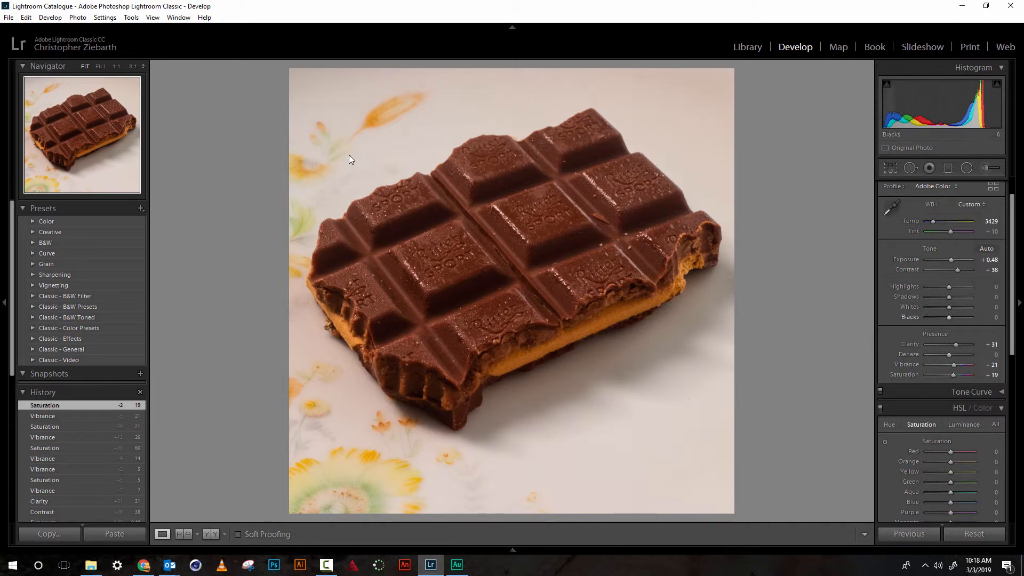
# Collapse and reopen the HSL / Color adjustments and show the hue controls
pyautogui.hotkey('ctrl', '3')
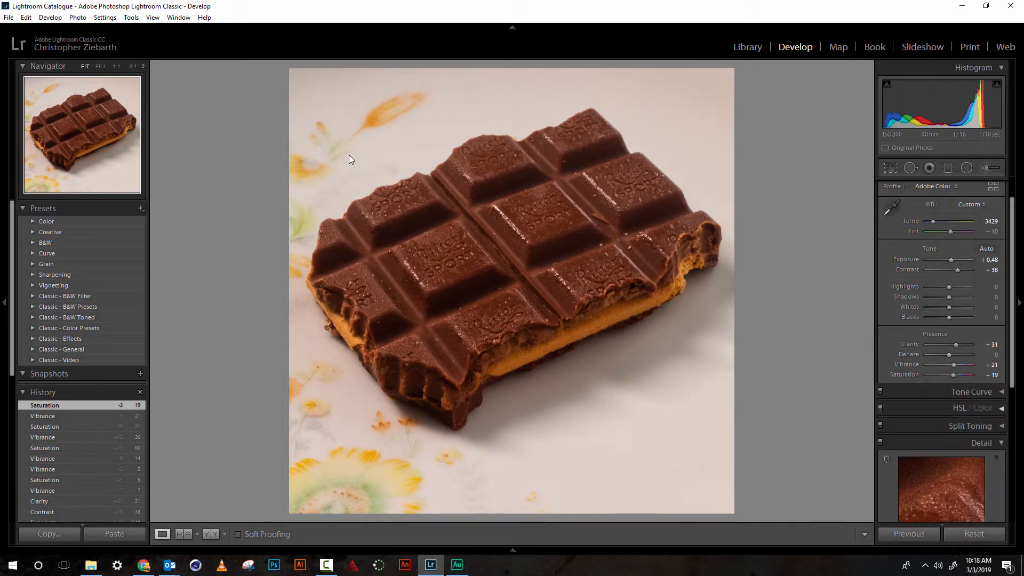
pyautogui.scroll(2, 941, 352)
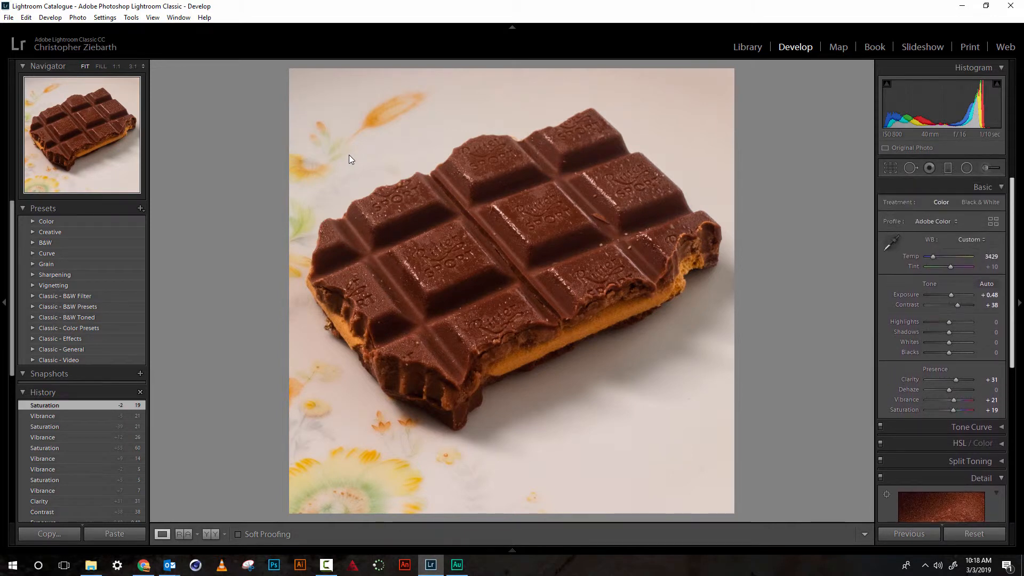
pyautogui.scroll(-1, 941, 352)
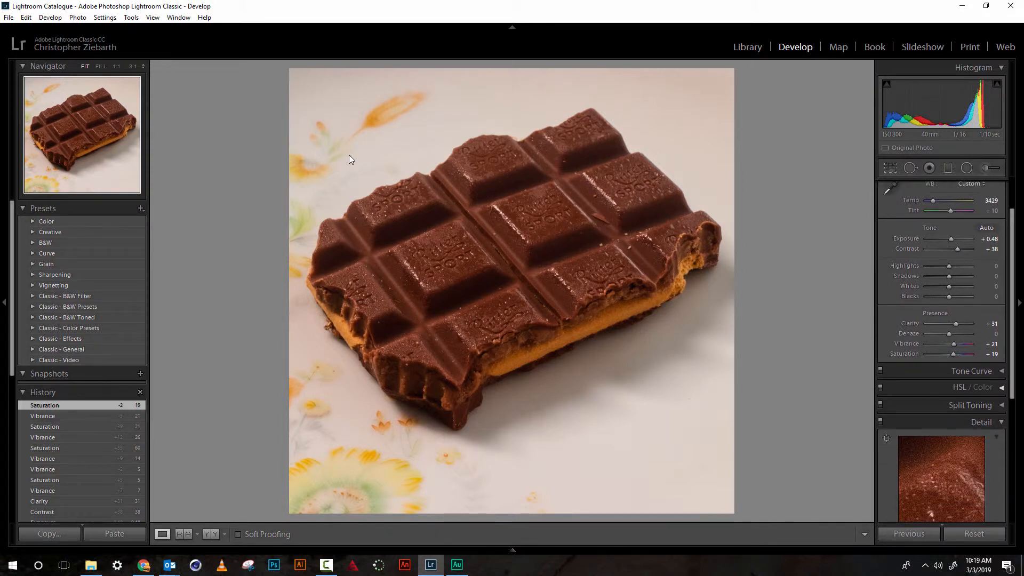
pyautogui.hotkey('ctrl', '3')
pyautogui.scroll(-2, 941, 347)
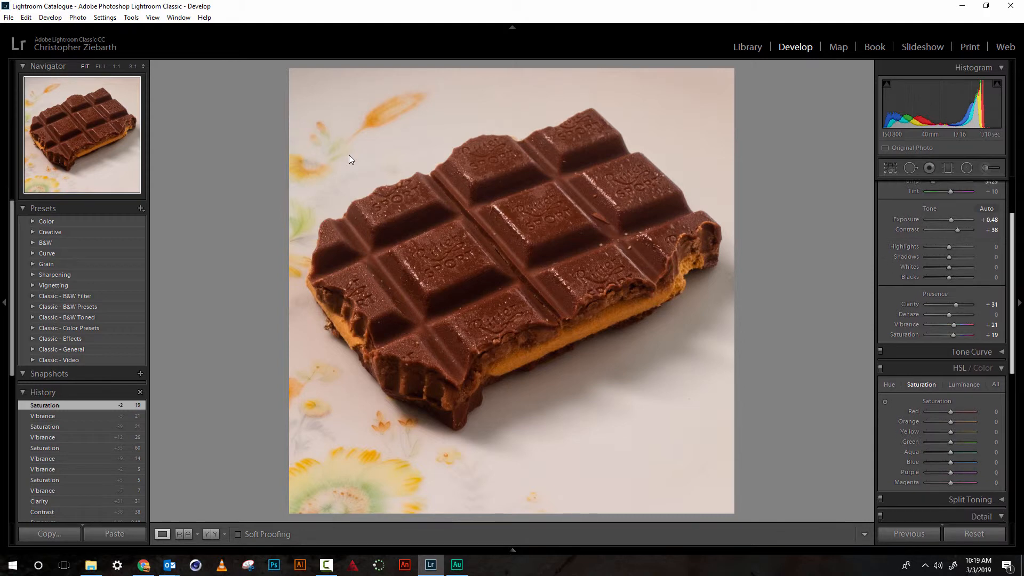
pyautogui.hotkey('ctrl', 'alt', 'shift', 'h')
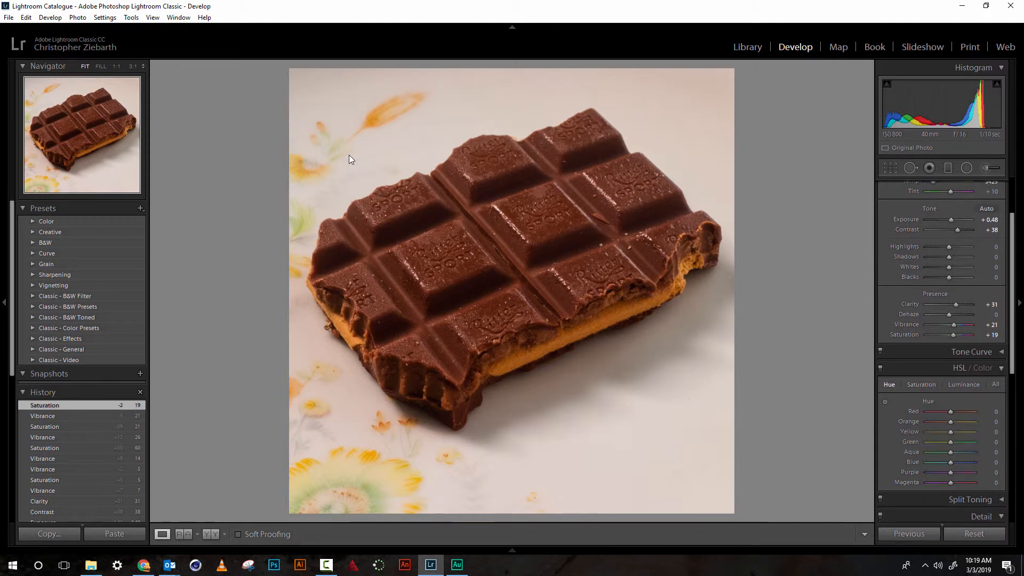
# Reduce the saturation of individual colours in HSL, setting orange to -11 and yellow to -4
pyautogui.hotkey('ctrl', 'alt', 'shift', 's')
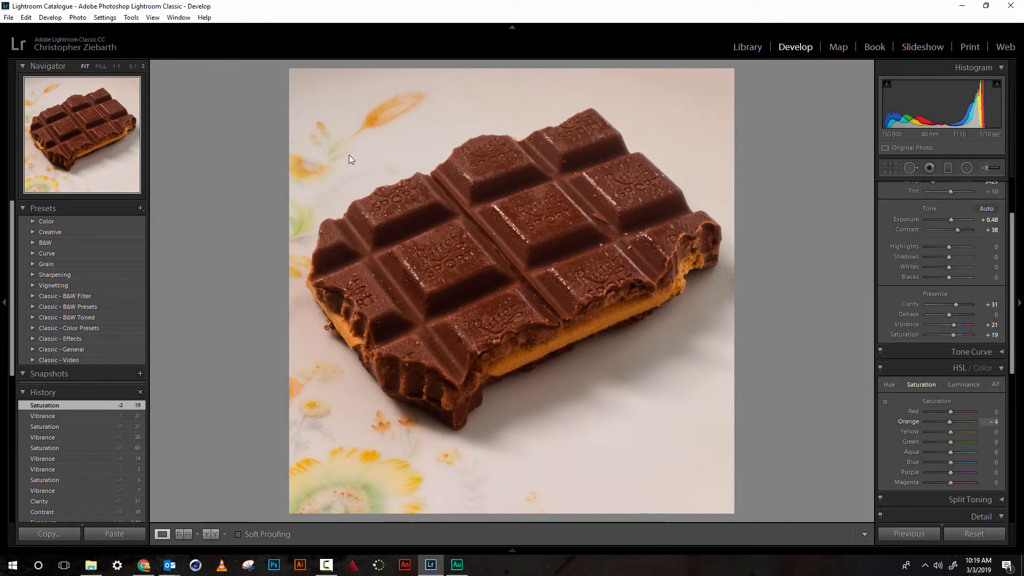
pyautogui.hotkey('shift', '-')
pyautogui.press('+')
pyautogui.press('-')
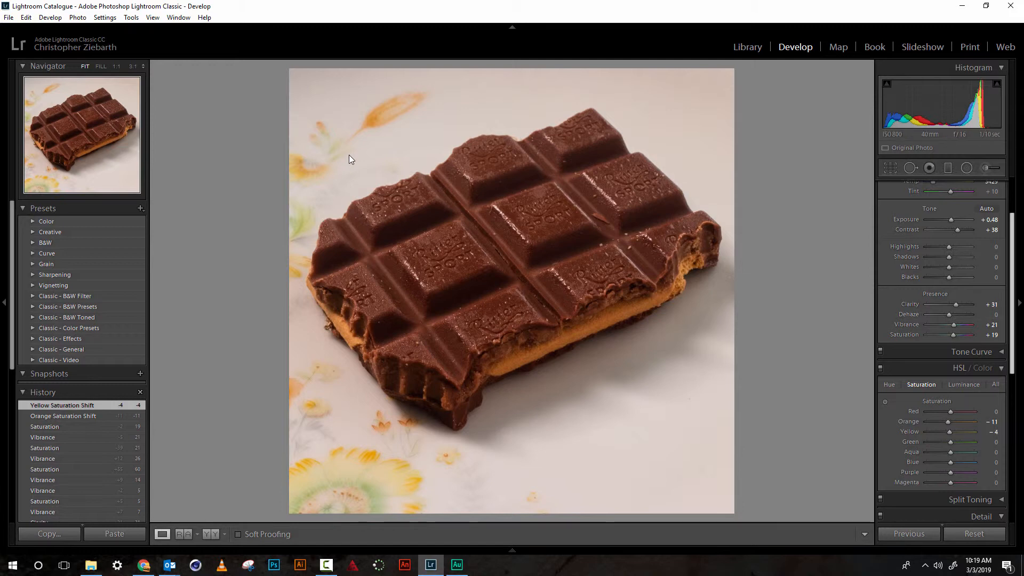
# Convert the colour photo to black and white
pyautogui.scroll(4, 942, 352)
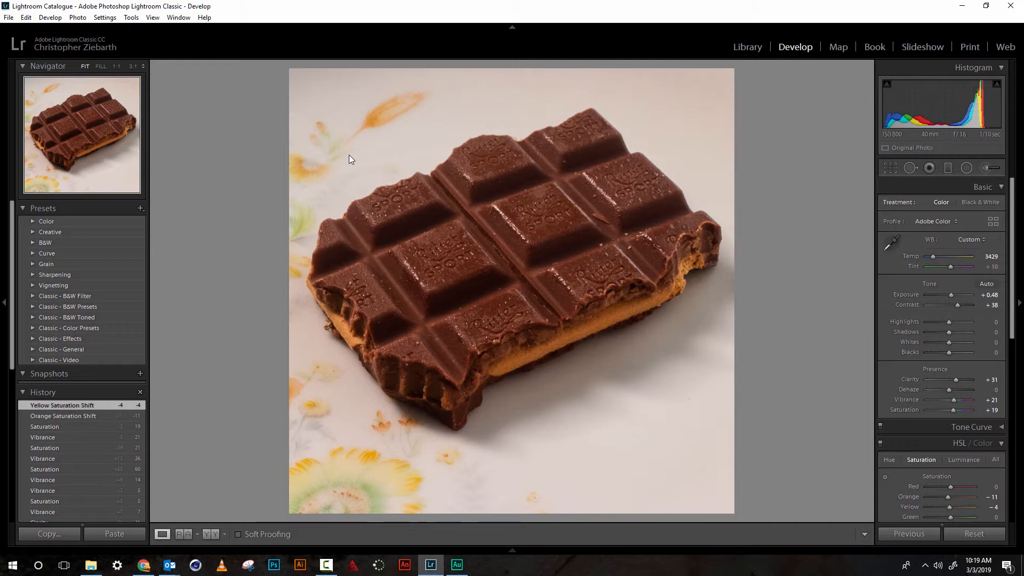
pyautogui.press('v')
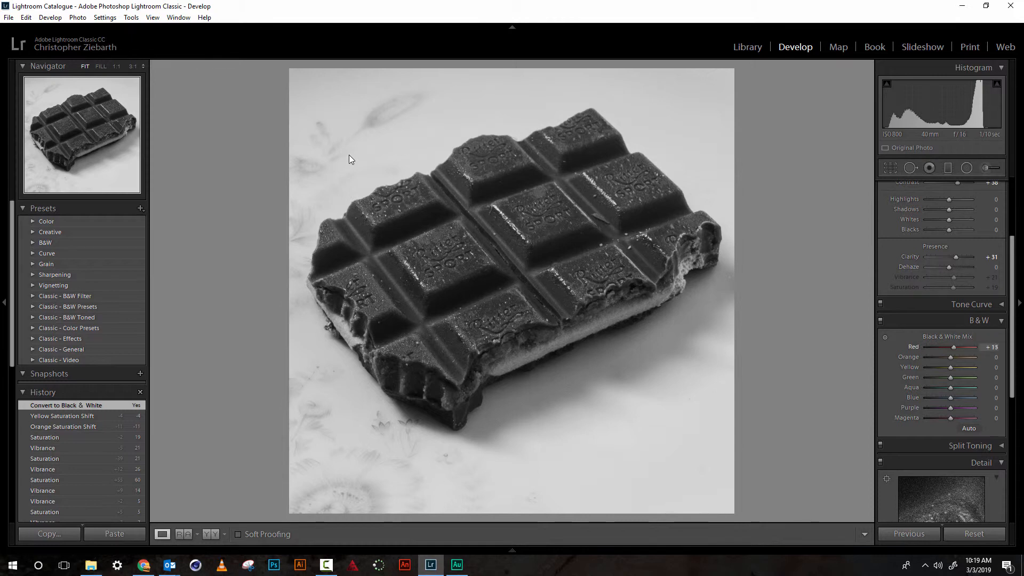
# Adjust the black and white mix, setting red to -20, yellow to +24, green to -9 and aqua to -7
pyautogui.moveTo(953, 347)
pyautogui.mouseDown()
pyautogui.moveTo(933, 346)
pyautogui.moveTo(946, 346)
pyautogui.mouseUp()
pyautogui.moveTo(951, 367)
pyautogui.mouseDown()
pyautogui.moveTo(960, 367)
pyautogui.moveTo(949, 387)
pyautogui.mouseUp()
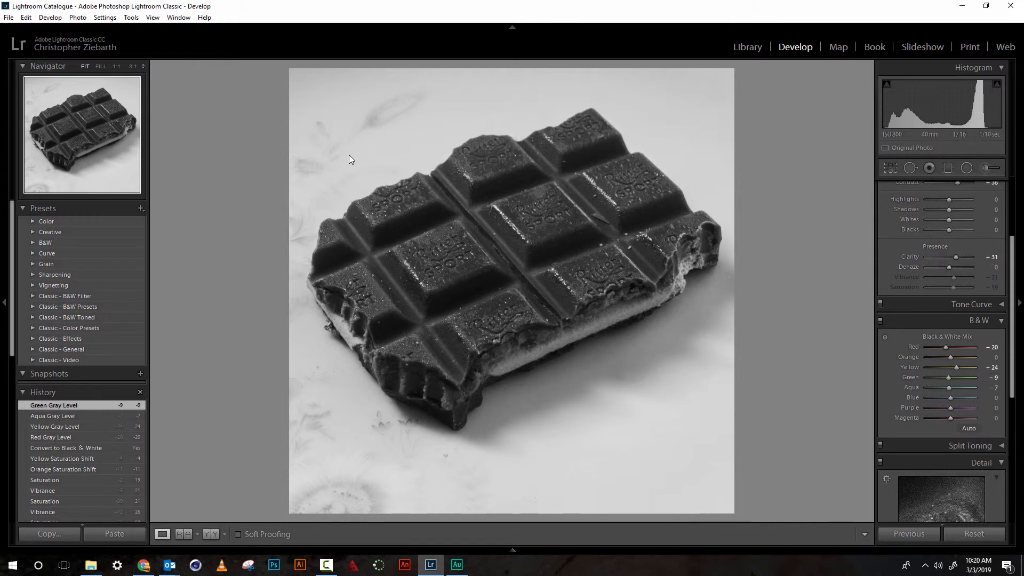
# Increase the black-and-white photo's contrast to +48
pyautogui.scroll(3, 942, 352)
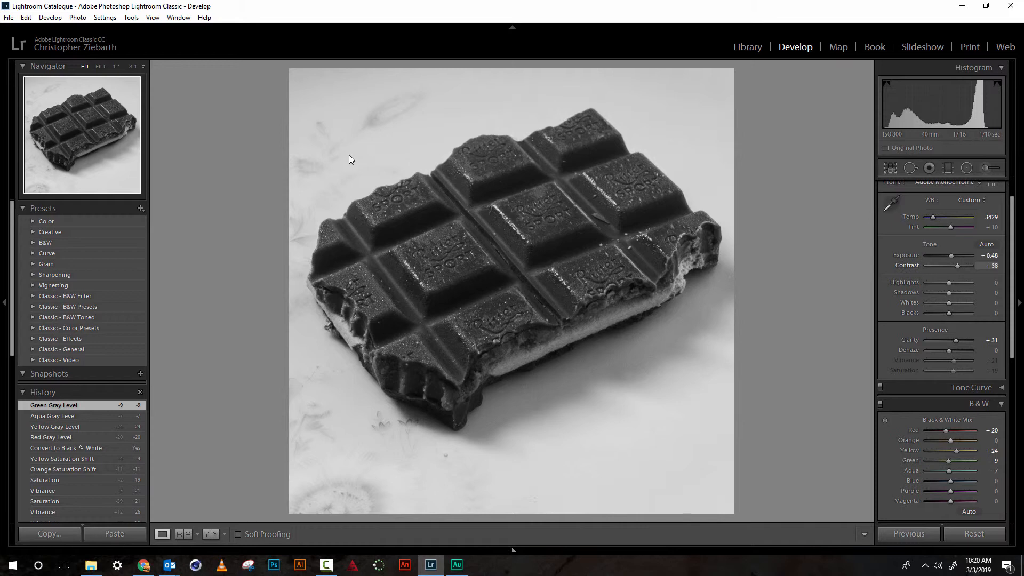
pyautogui.press('=')
pyautogui.press('=')
pyautogui.press('.')
pyautogui.press('.')
pyautogui.press('.')
pyautogui.press('.')
pyautogui.press(',')
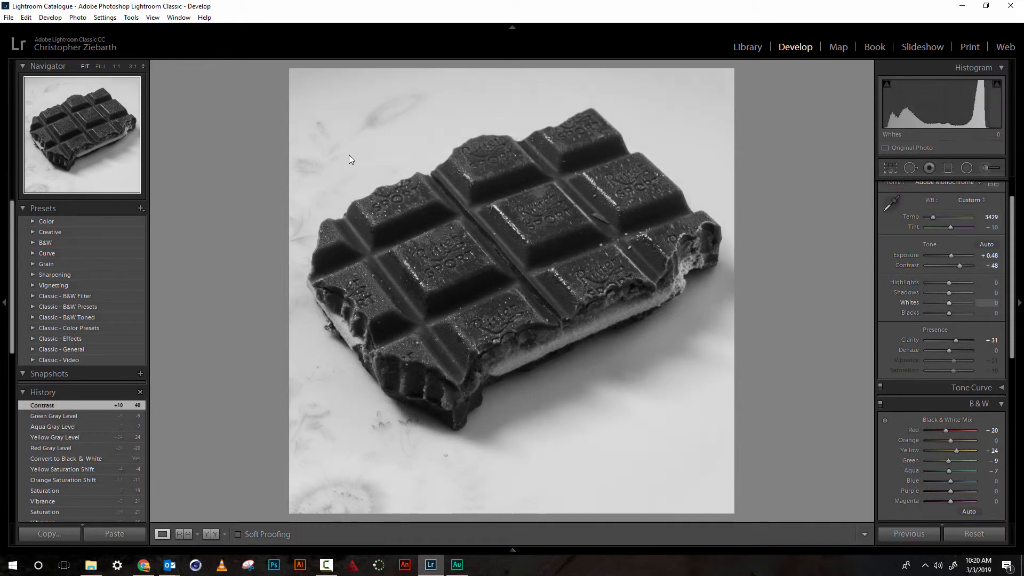
pyautogui.press(',')
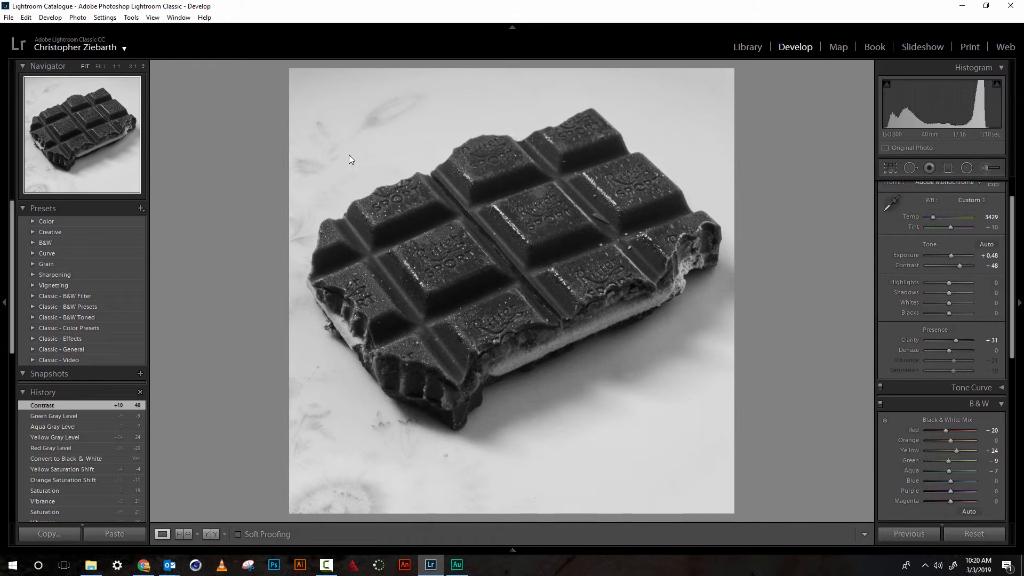
# Open the export settings for the edited photo
pyautogui.hotkey('alt', 'f')
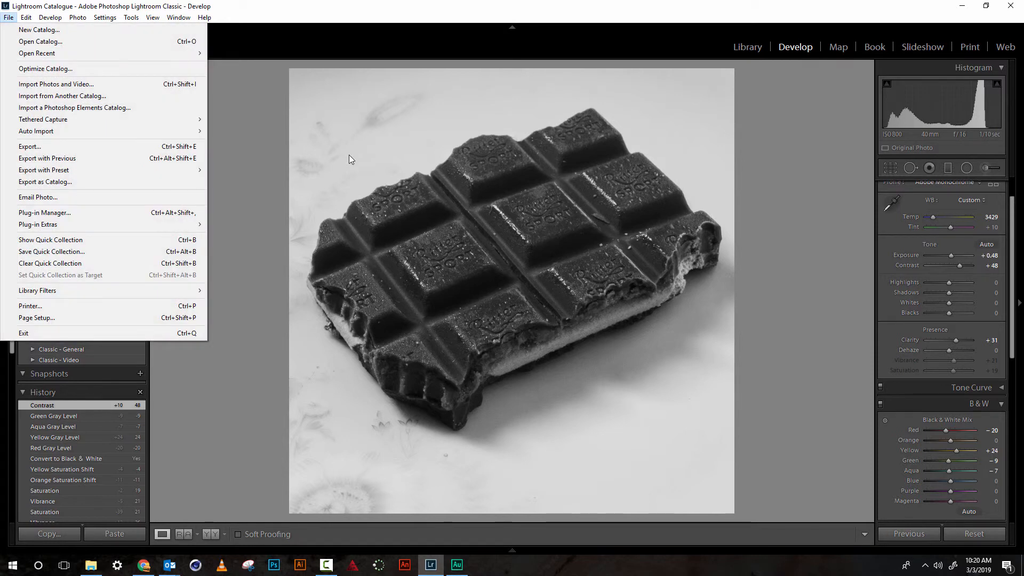
pyautogui.press('Down')
pyautogui.press('Down')
pyautogui.press('Down')
pyautogui.press('Down')
pyautogui.press('Down')
pyautogui.press('Down')
pyautogui.press('Down')
pyautogui.press('Down')
pyautogui.press('Down')
pyautogui.press('Down')
pyautogui.press('Return')
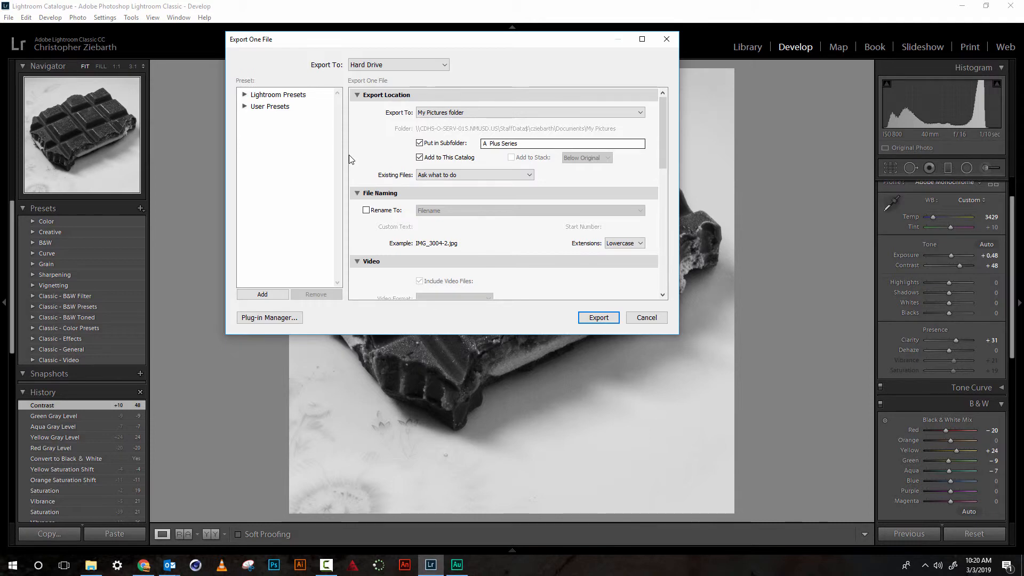
# Export the photo as an sRGB JPEG at quality 82 into the A Plus Series subfolder of the My Pictures folder
pyautogui.hotkey('alt', 'Down')
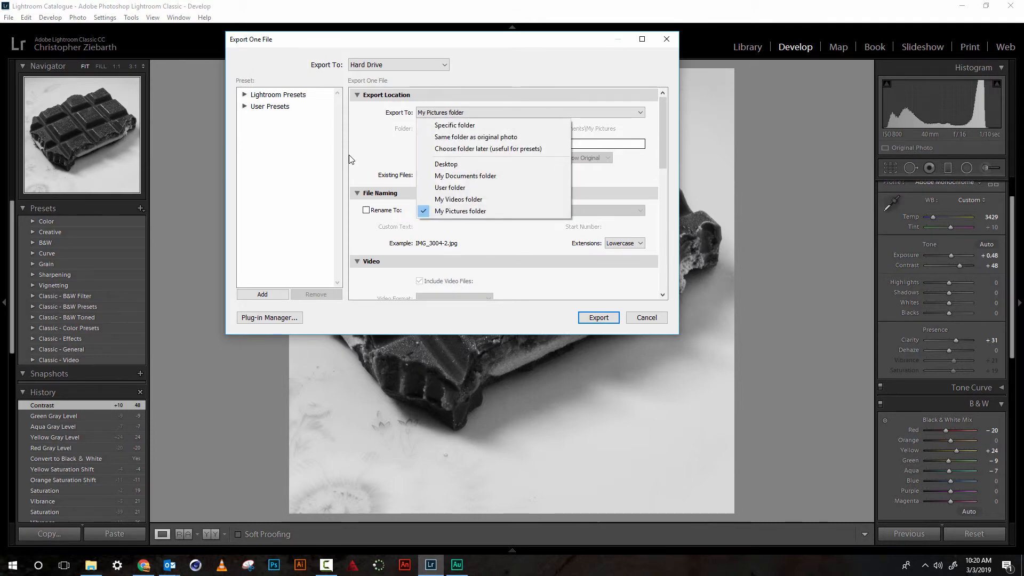
pyautogui.press('Escape')
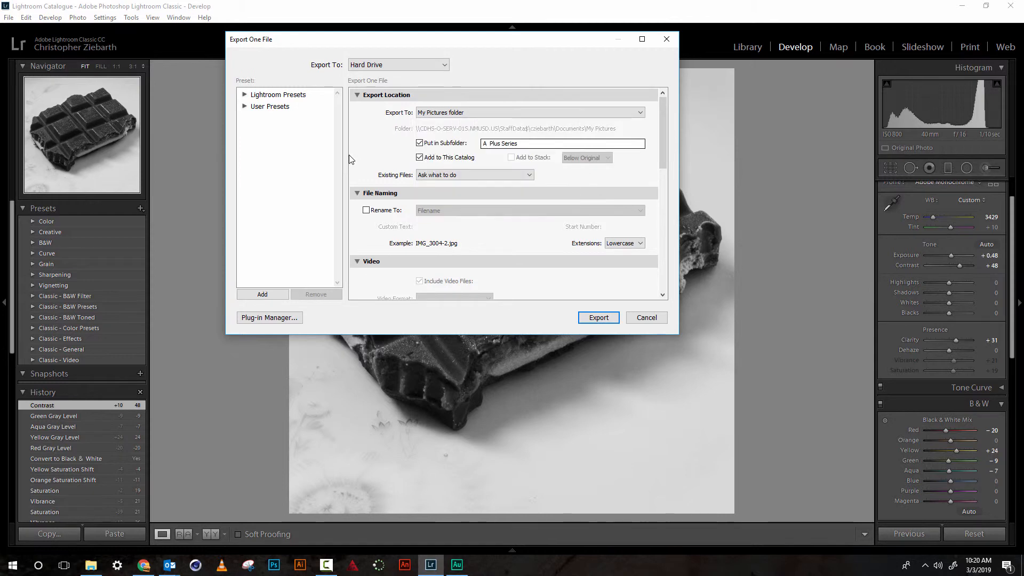
pyautogui.press('space')
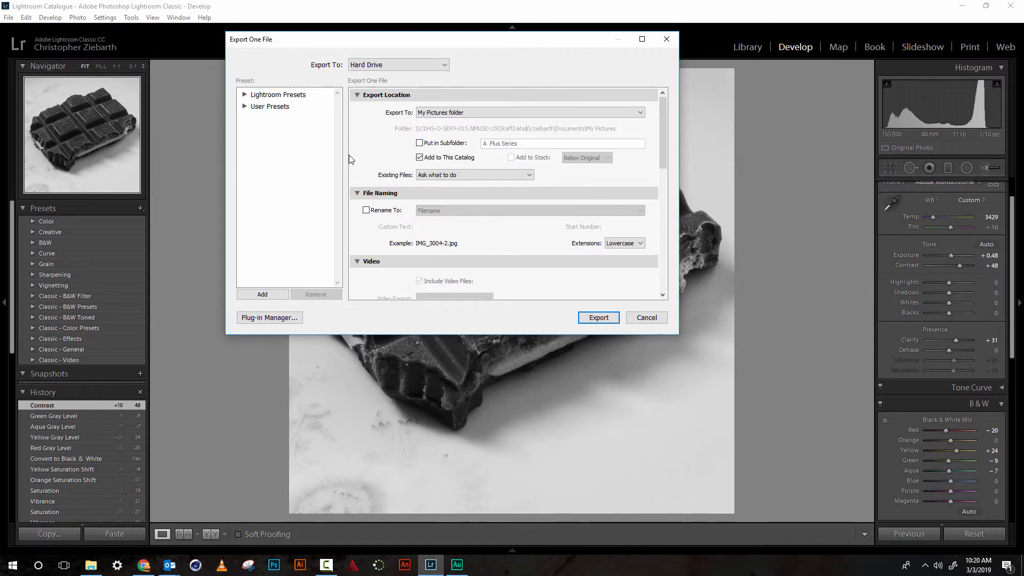
pyautogui.press('space')
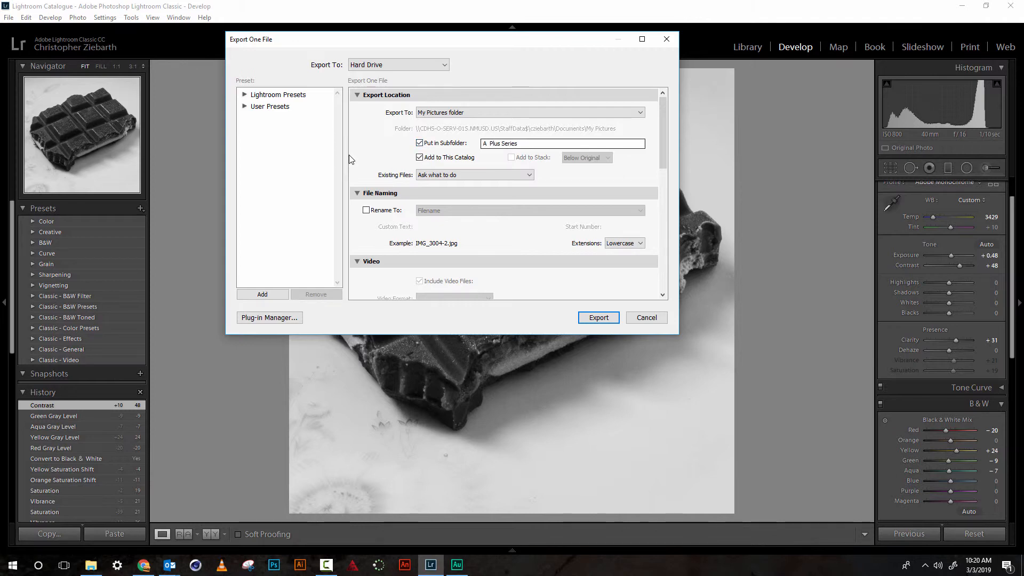
pyautogui.press('Tab')
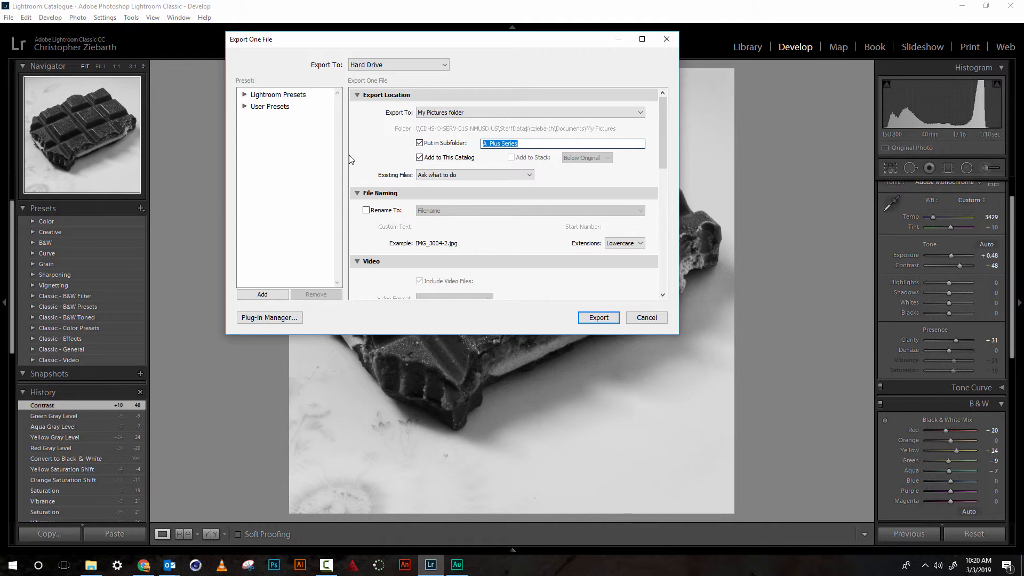
pyautogui.press('End')
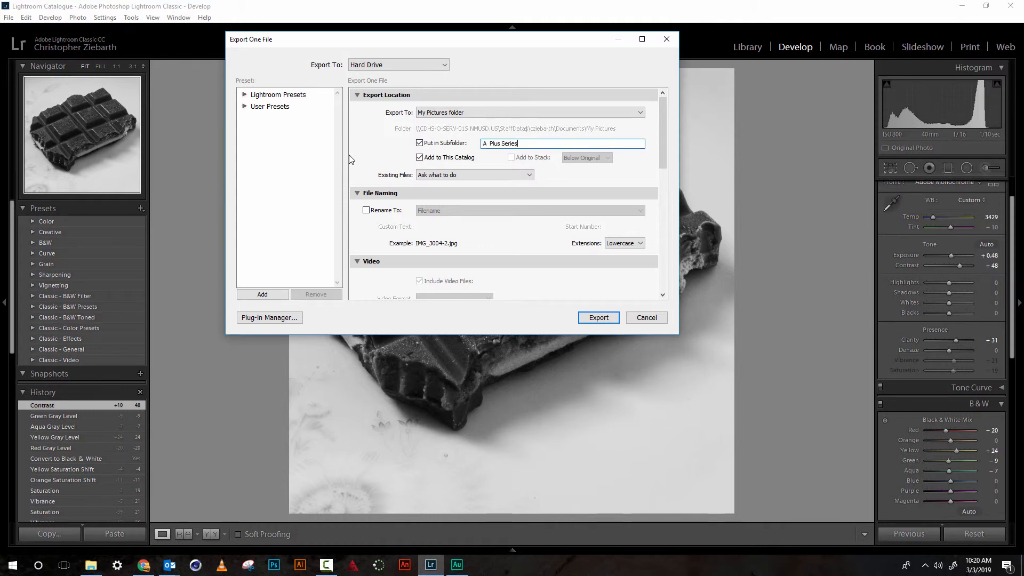
pyautogui.scroll(-5, 349, 159)
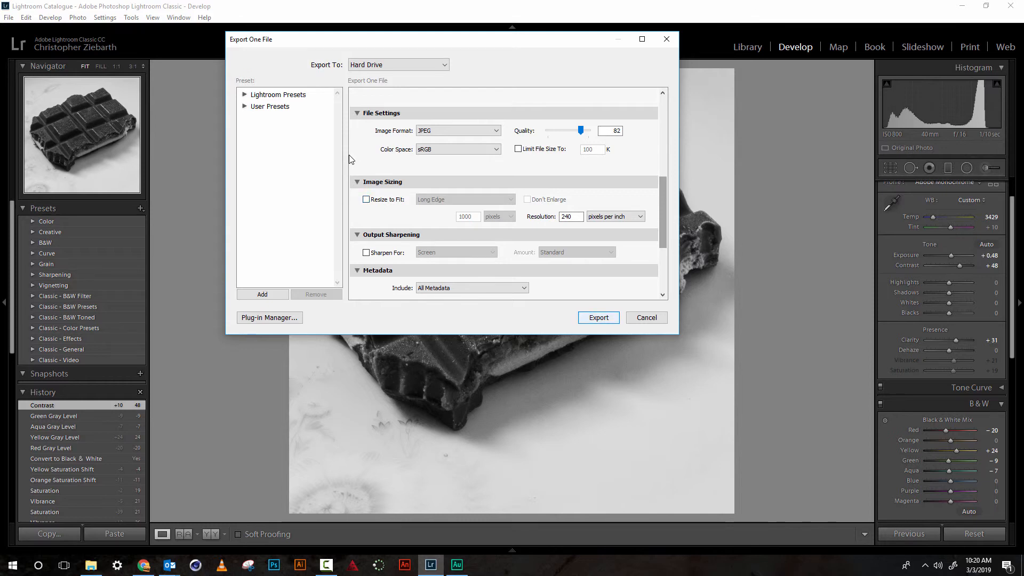
pyautogui.press('Return')
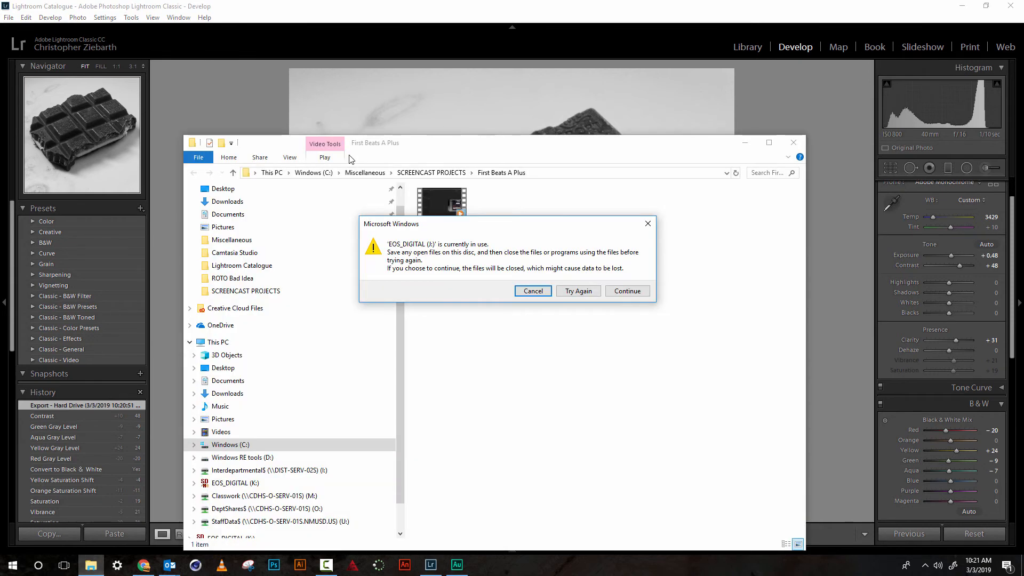
# Dismiss the drive warning in File Explorer and check the image files in the A Plus Series folder inside Pictures
pyautogui.press('Escape')
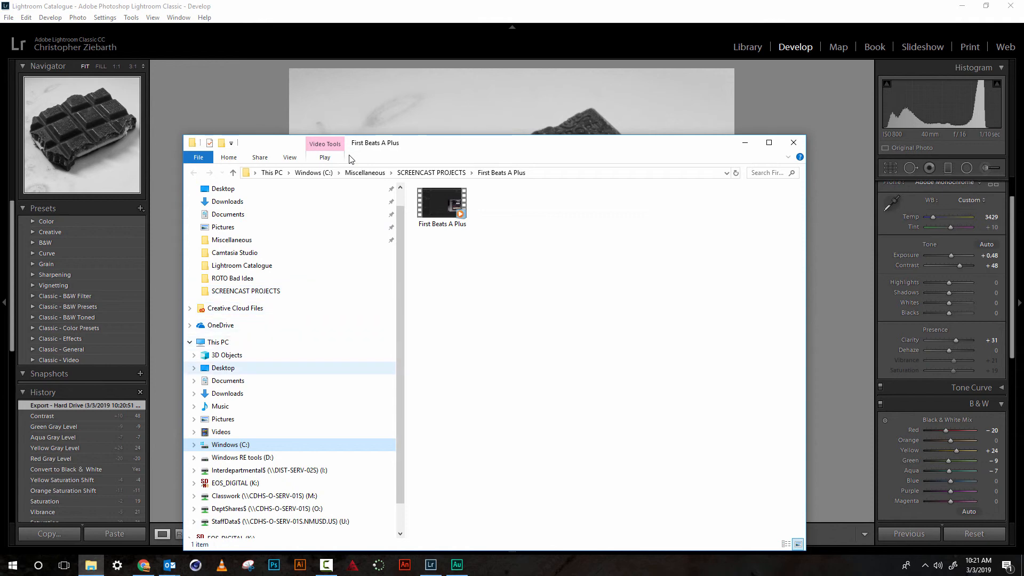
pyautogui.click(223, 419)
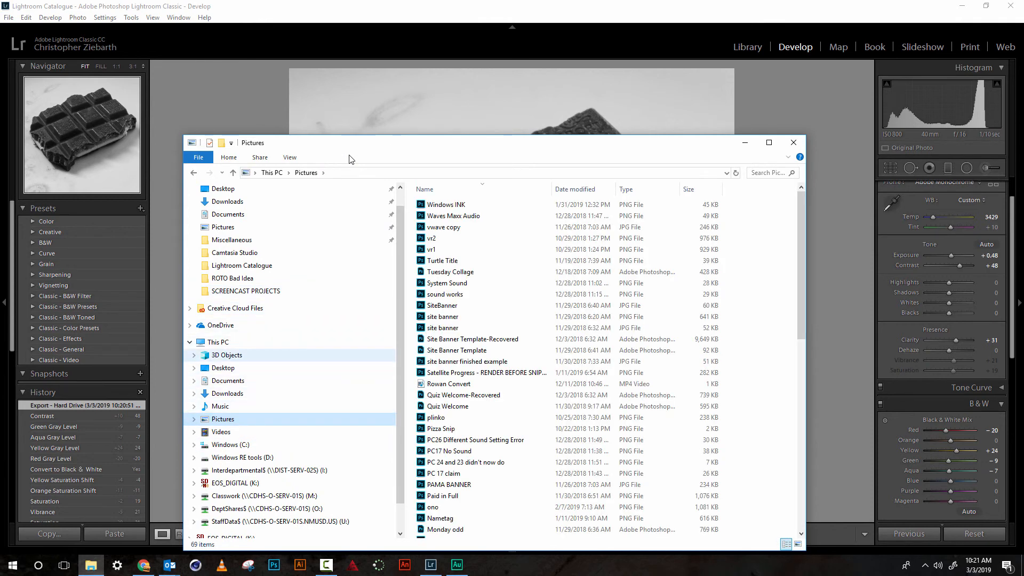
pyautogui.scroll(-13, 608, 363)
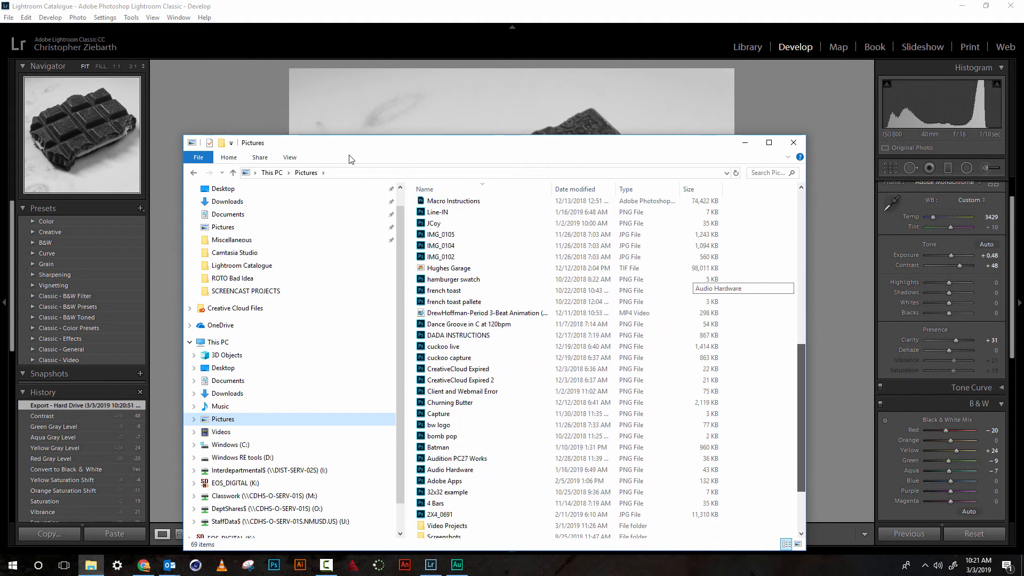
pyautogui.doubleClick(446, 509)
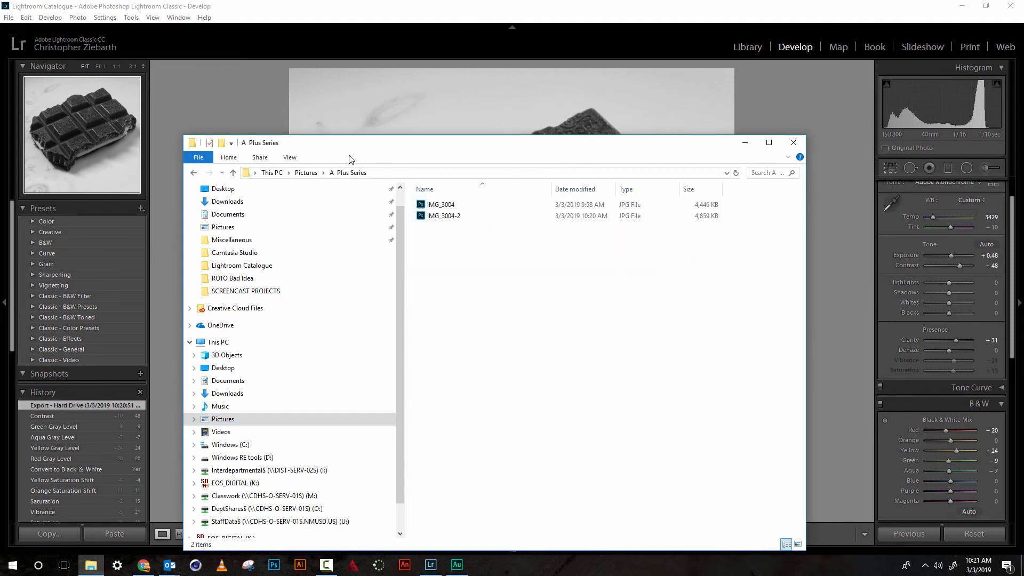
pyautogui.click(440, 204)
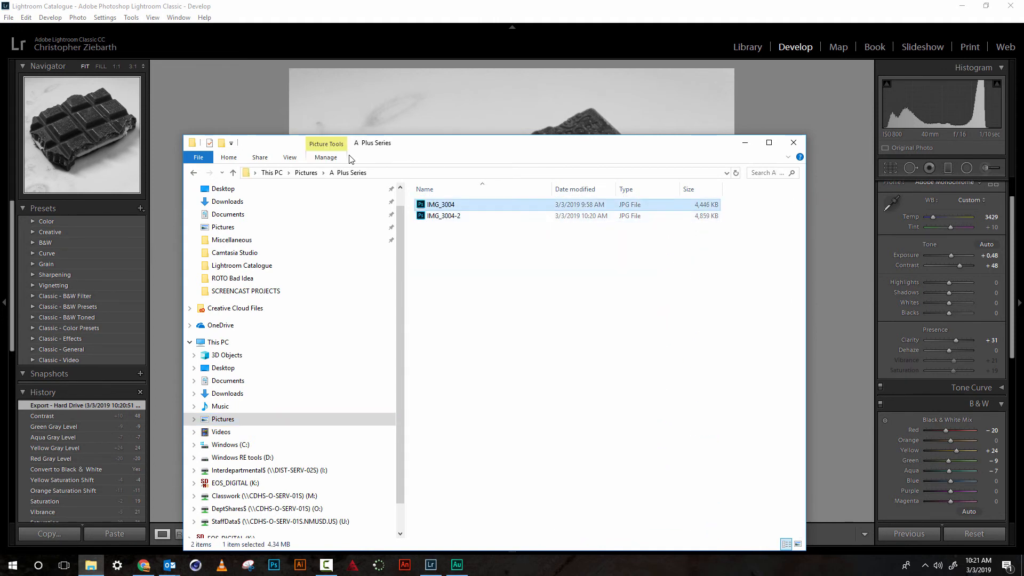
pyautogui.click(443, 215)
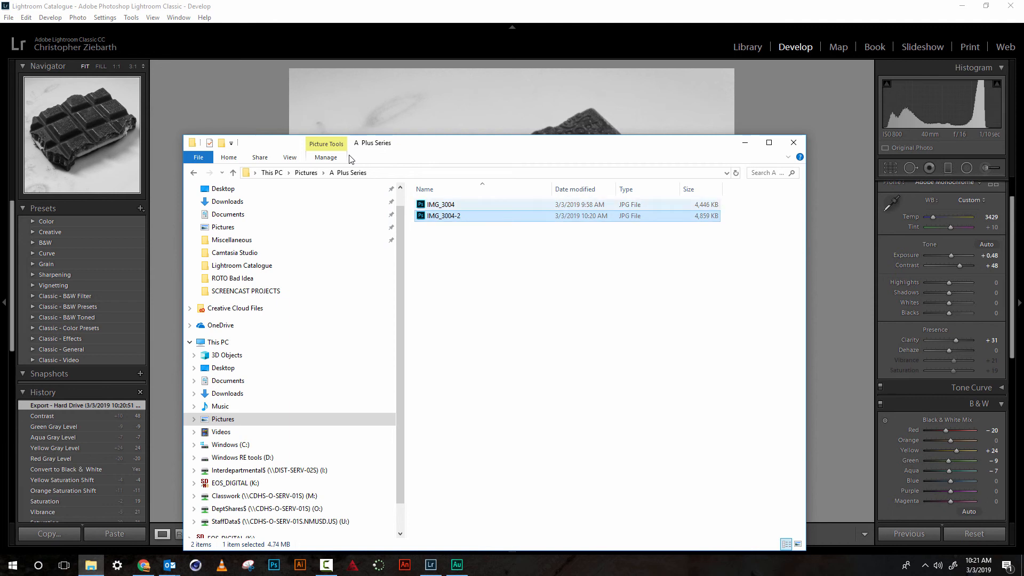
pyautogui.click(440, 204)
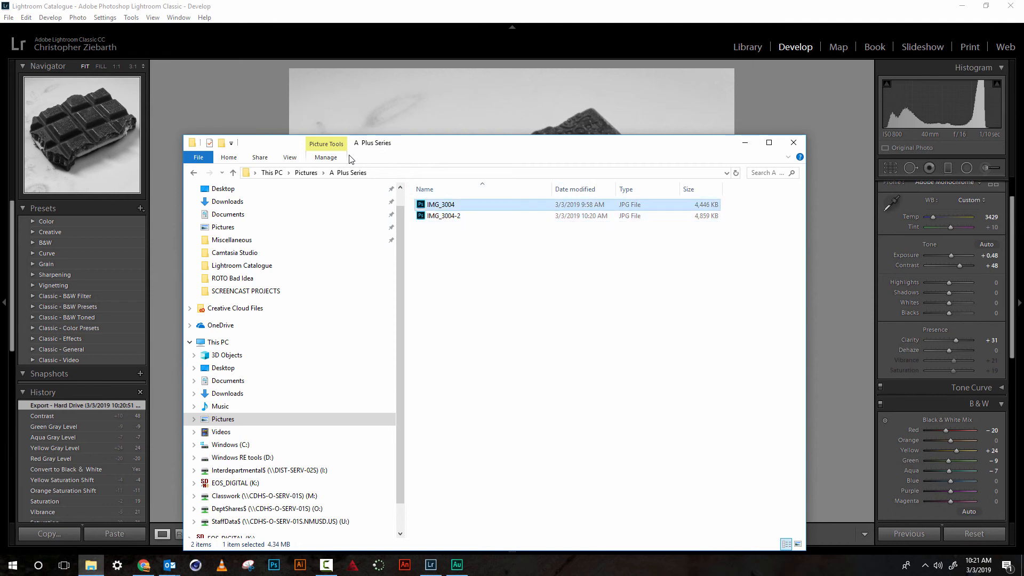